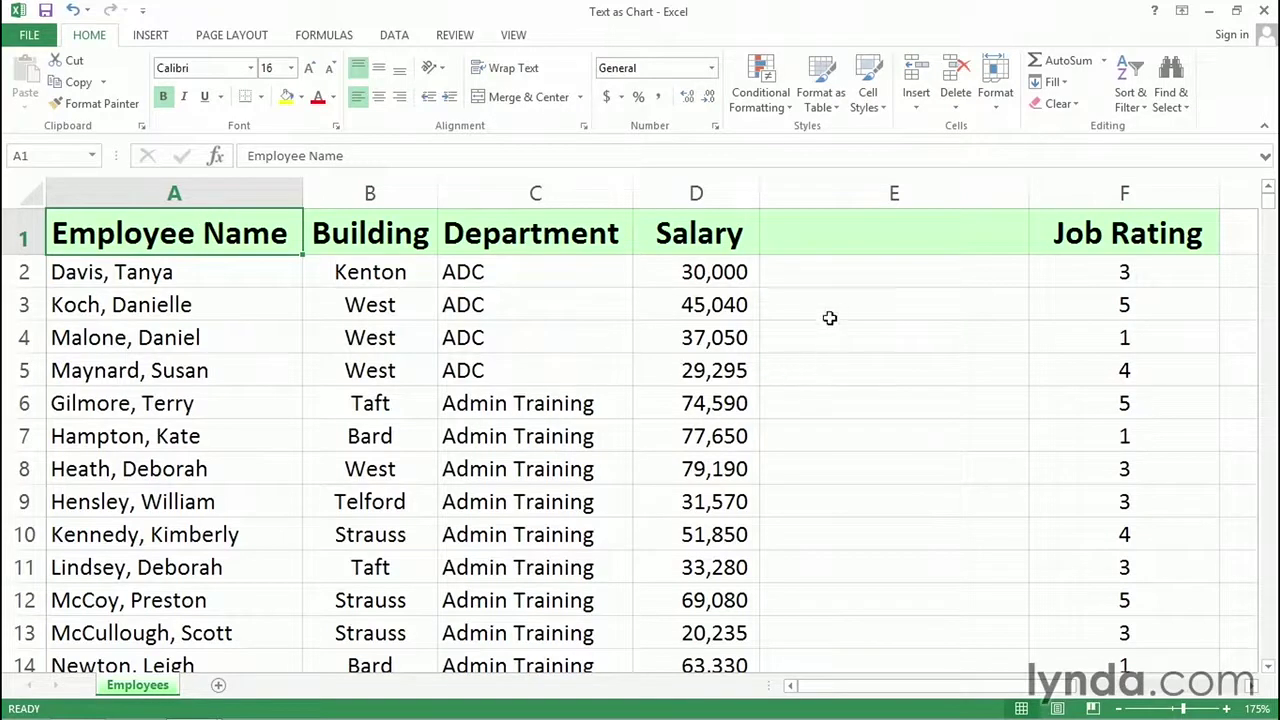
Enter =REPT("X",D2/10000) in cell E2 and fill the formula down column E for all employees.
click(809, 273)
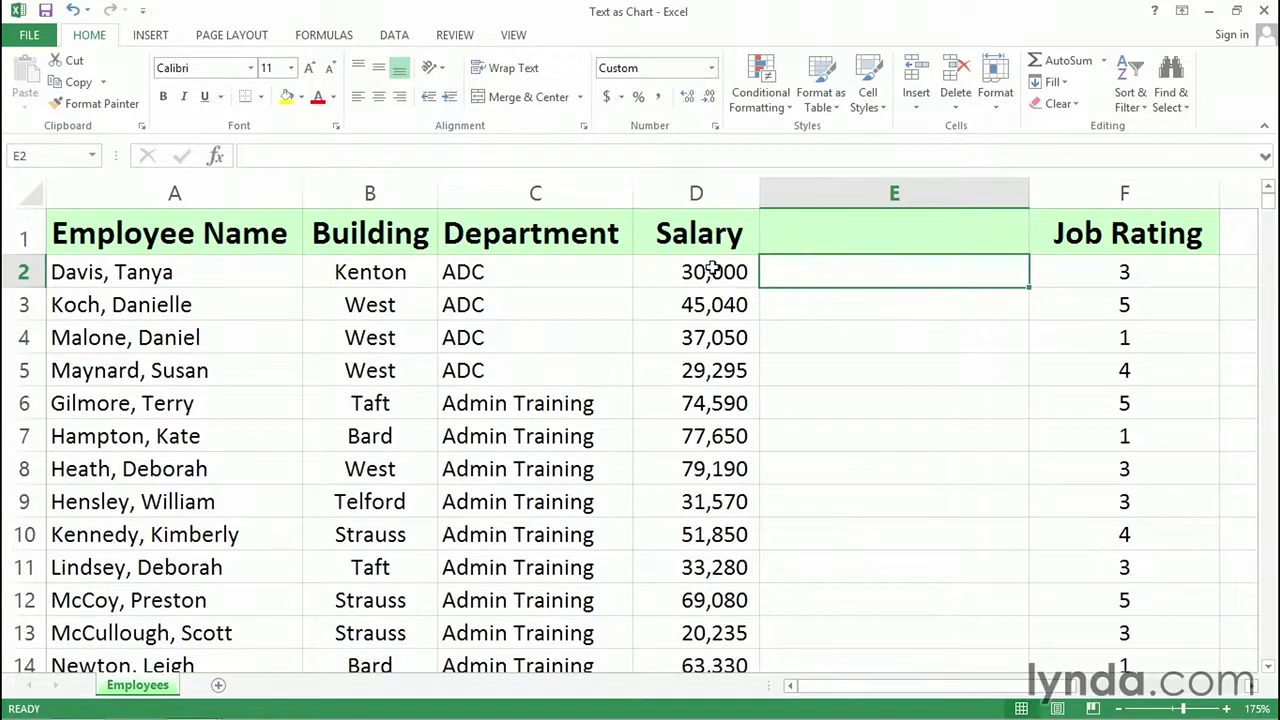
double_click(803, 272)
text(=re)
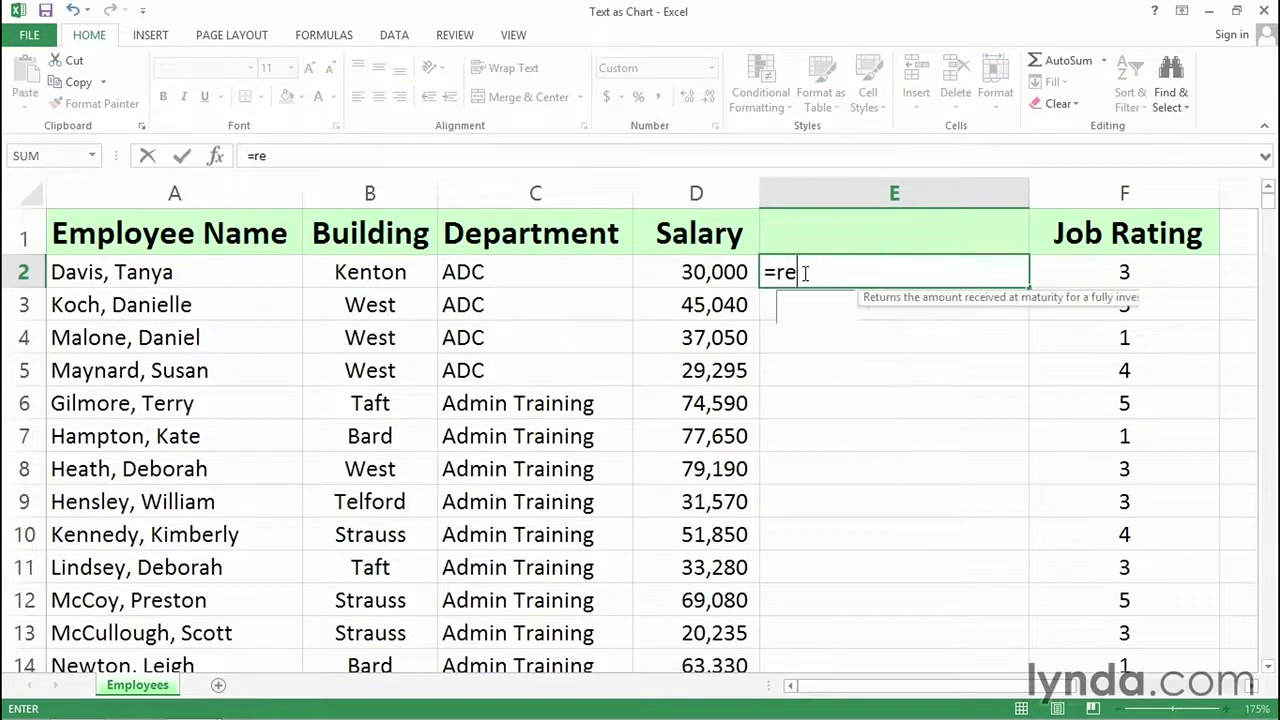
text(pt()
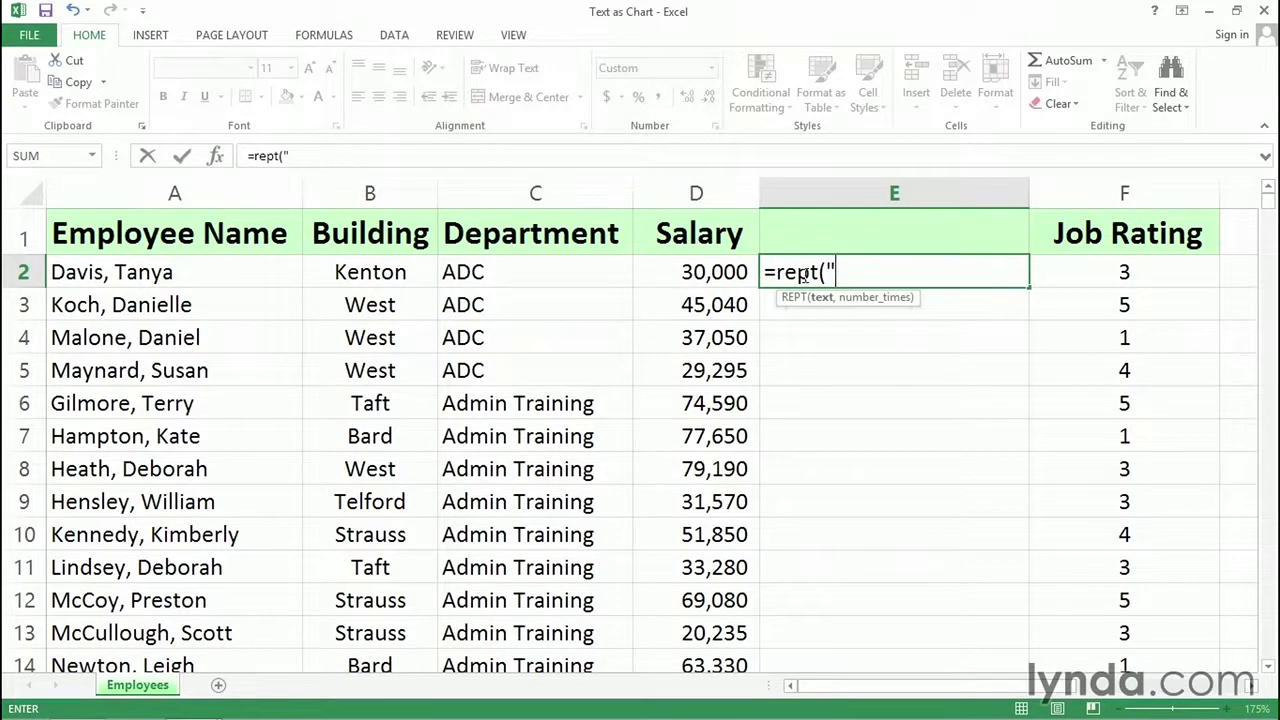
text("X")
text(,)
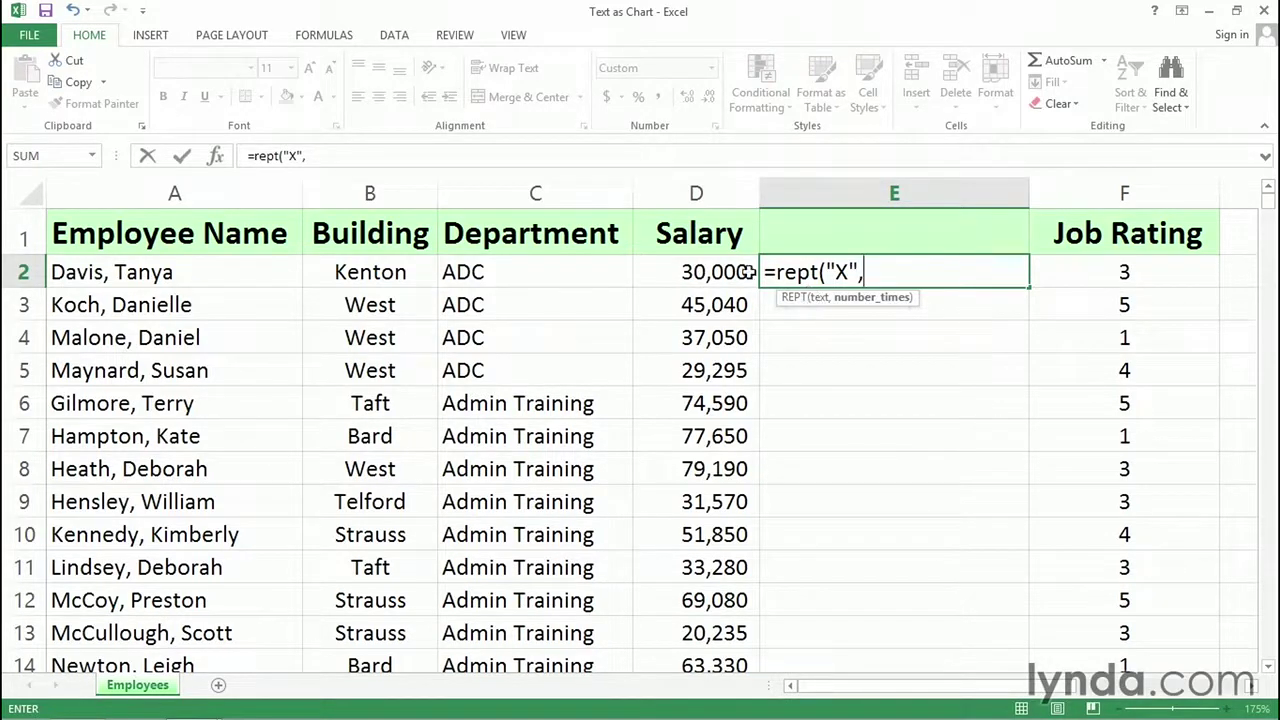
click(718, 271)
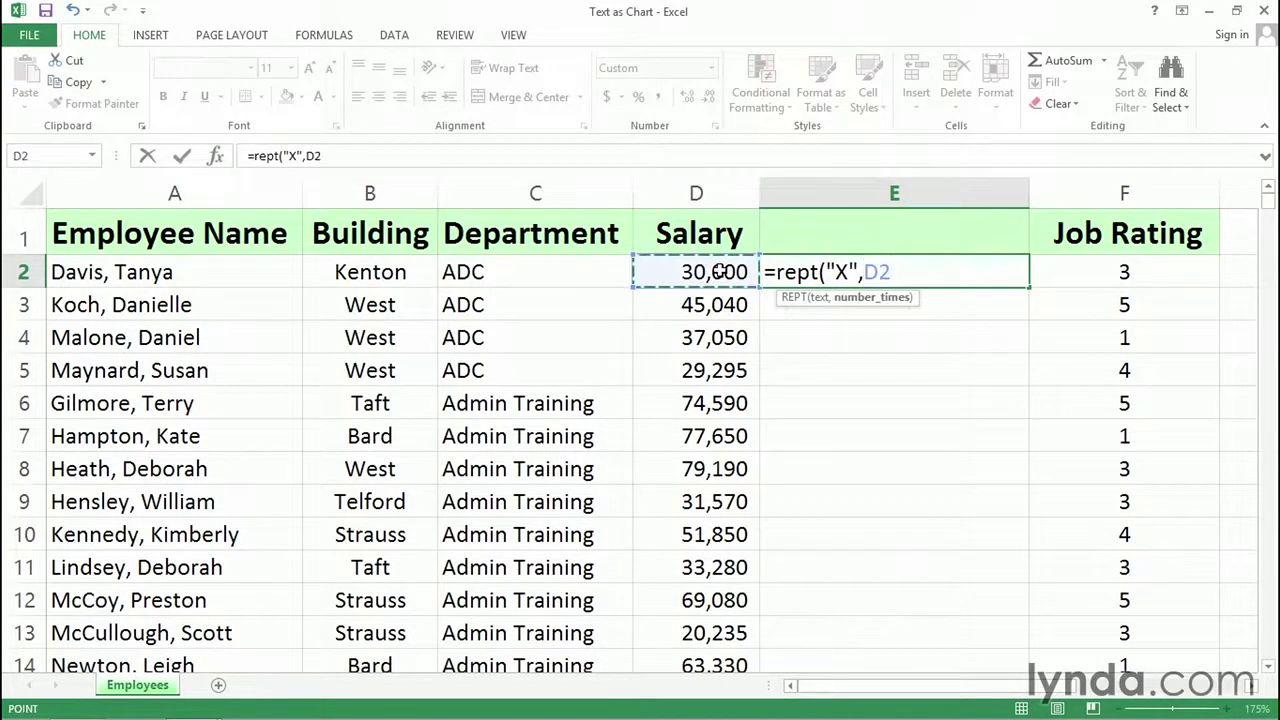
text(/10000)
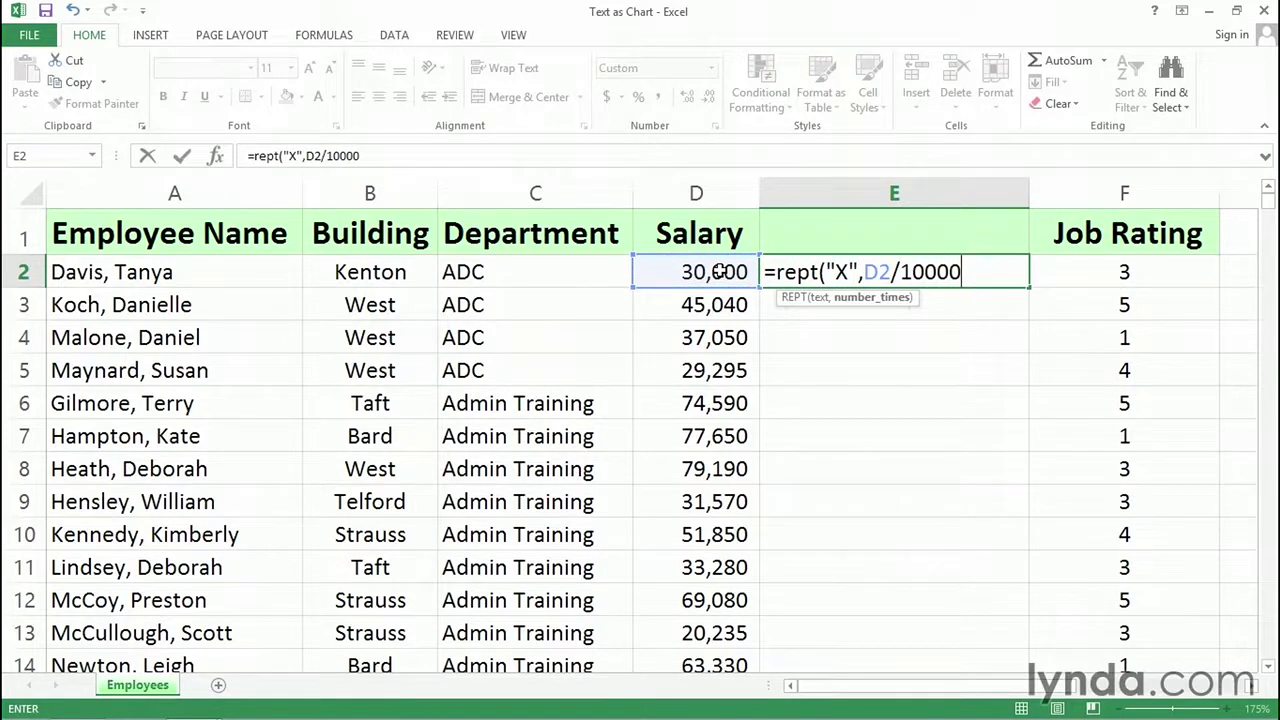
key(ctrl+Return)
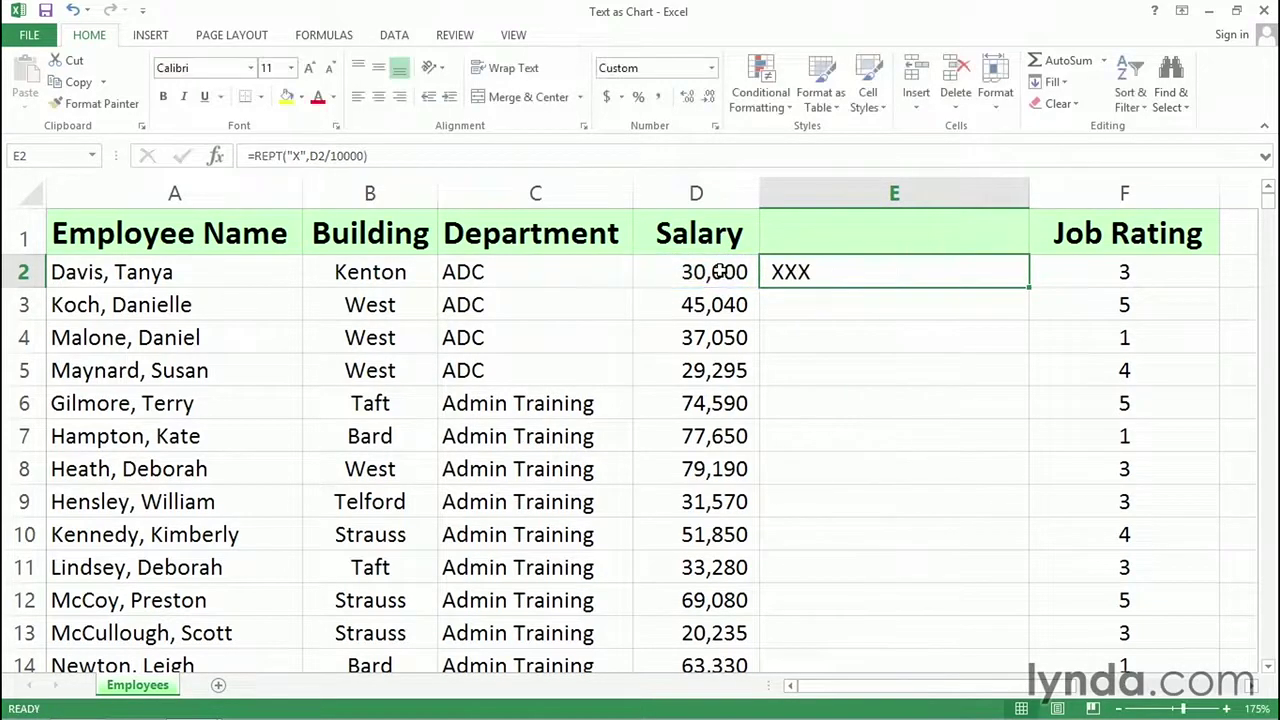
double_click(1030, 290)
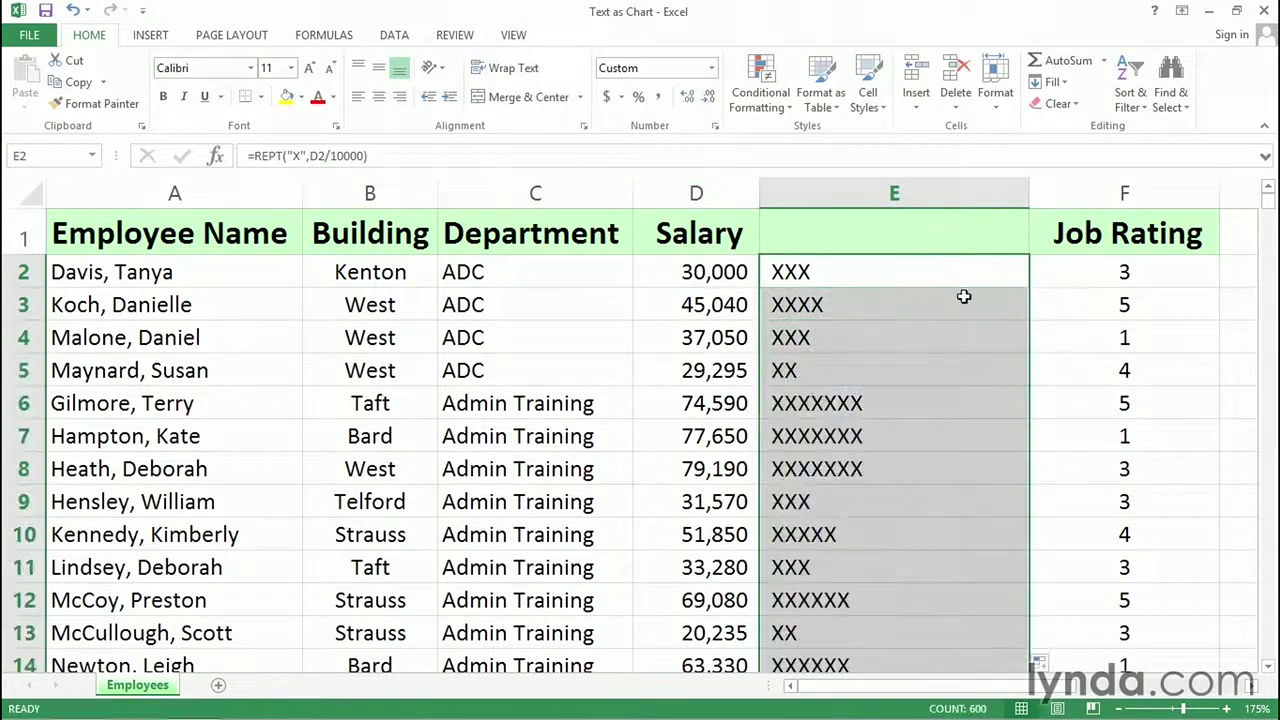
Compare the X bars in cells E3 through E8 with the salaries beside them in column D.
click(810, 295)
click(803, 337)
click(788, 368)
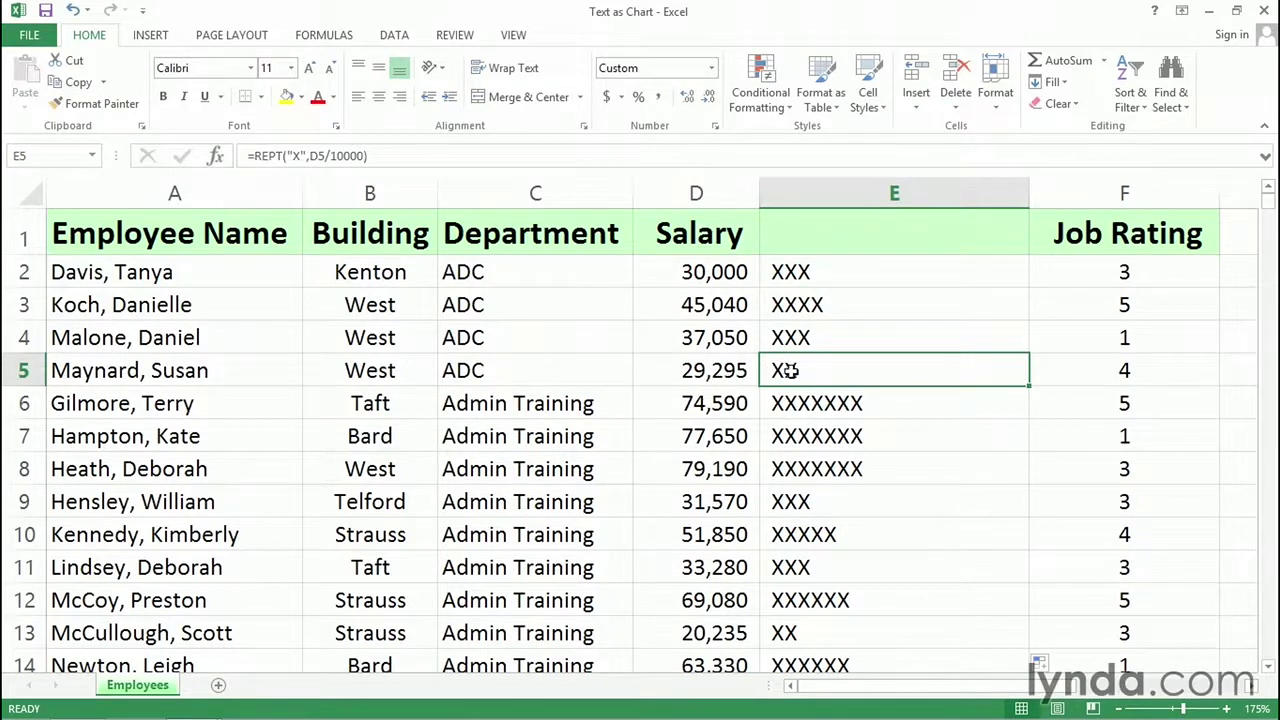
key(Down)
key(Down)
key(Down)
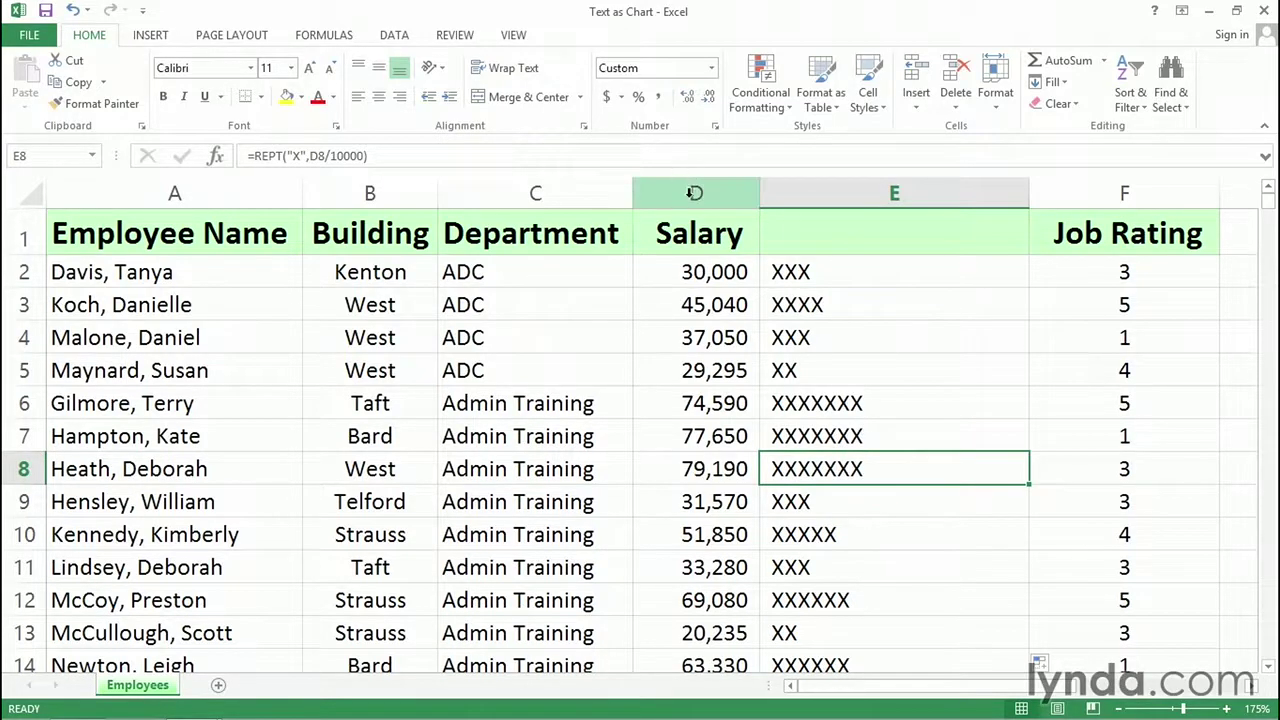
Move or copy the Salary heading from D1 into E1 as the bar column's title, and hide column D.
click(691, 229)
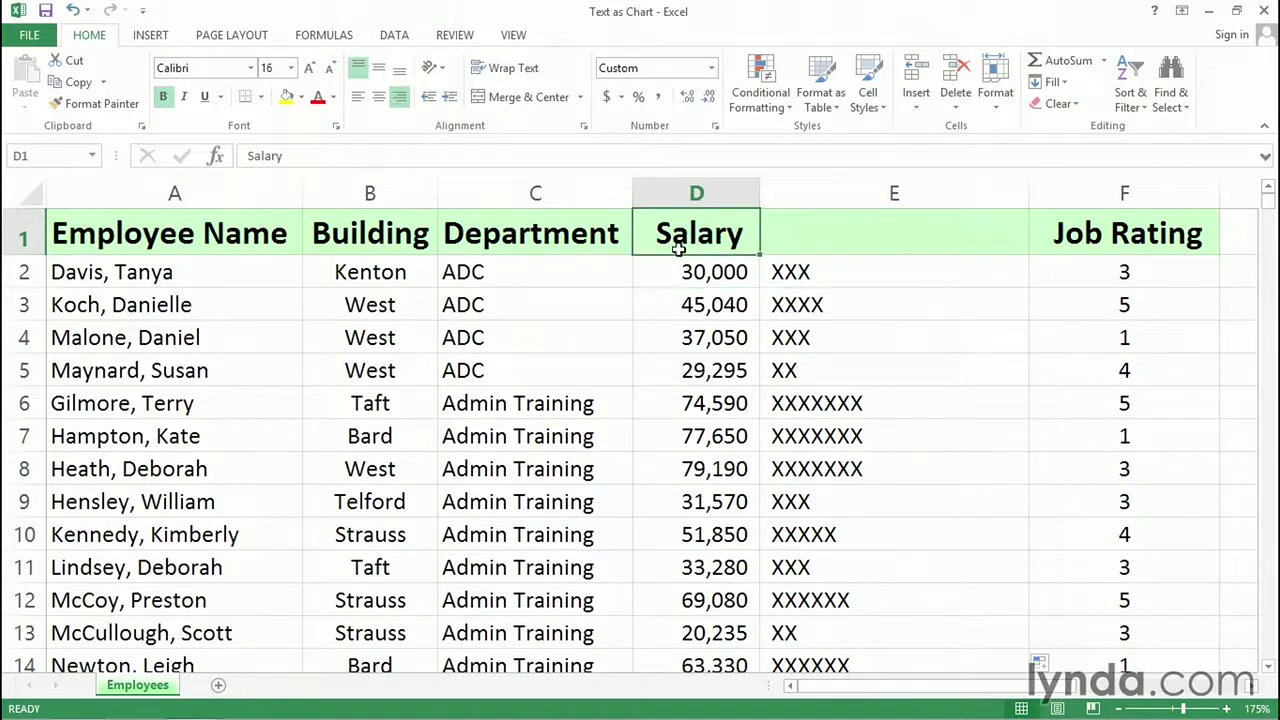
drag(675, 257, 808, 249)
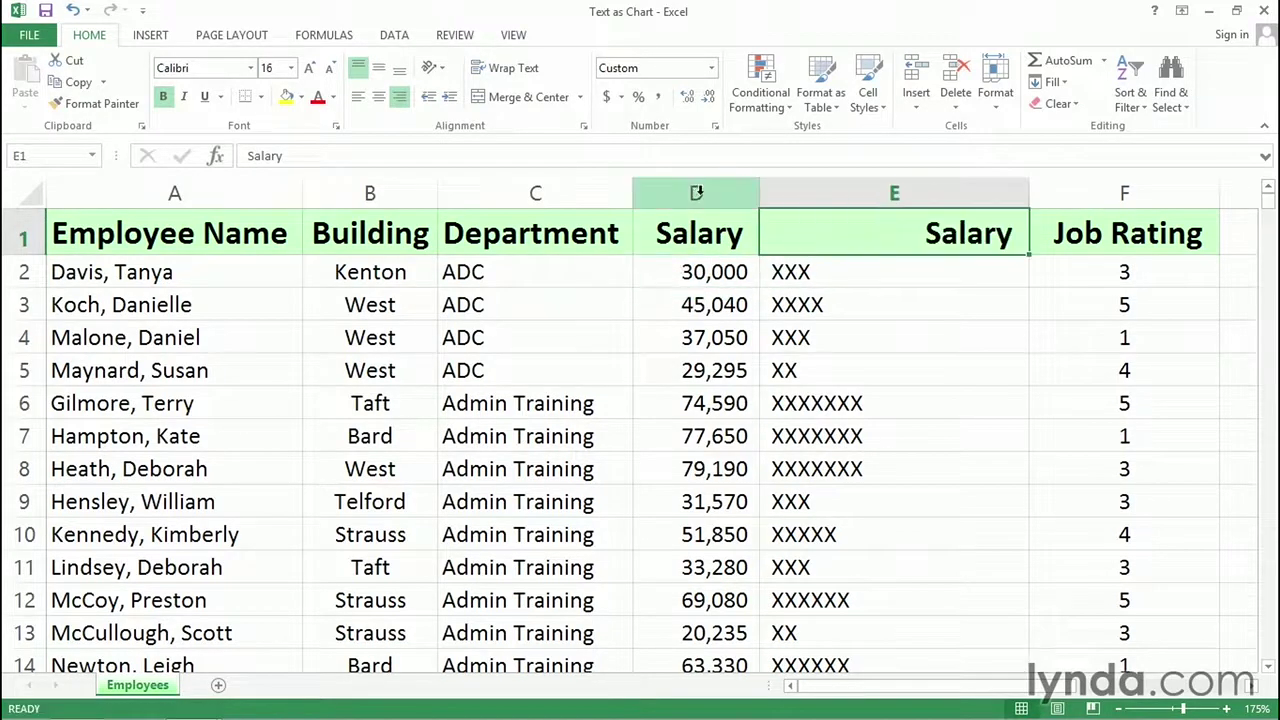
click(696, 192)
right_click(696, 192)
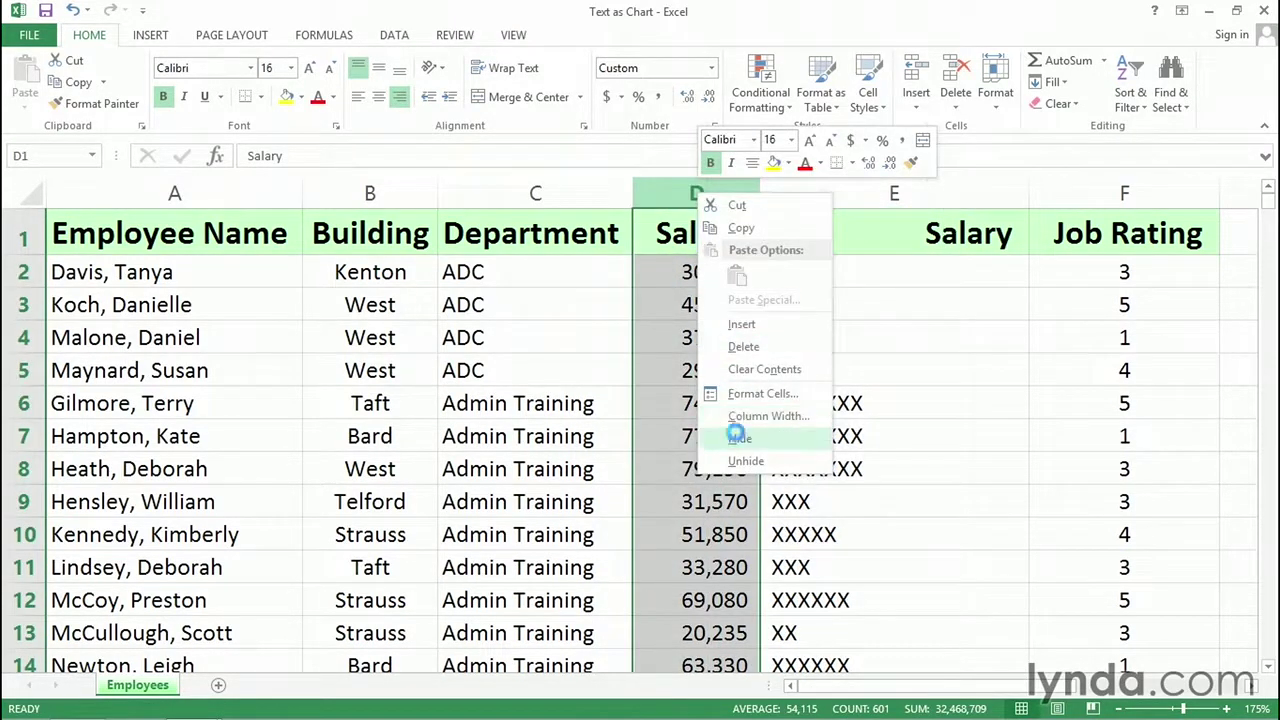
click(742, 438)
Look over the salary bars in column E, starting with the first few employees and continuing down the list.
click(724, 284)
click(736, 306)
click(746, 337)
click(760, 370)
click(763, 410)
scroll(791, 448, down, 2)
scroll(791, 448, up, 2)
Change the divisor in E2's REPT formula to 5000 and fill the revised formula down column E.
click(707, 269)
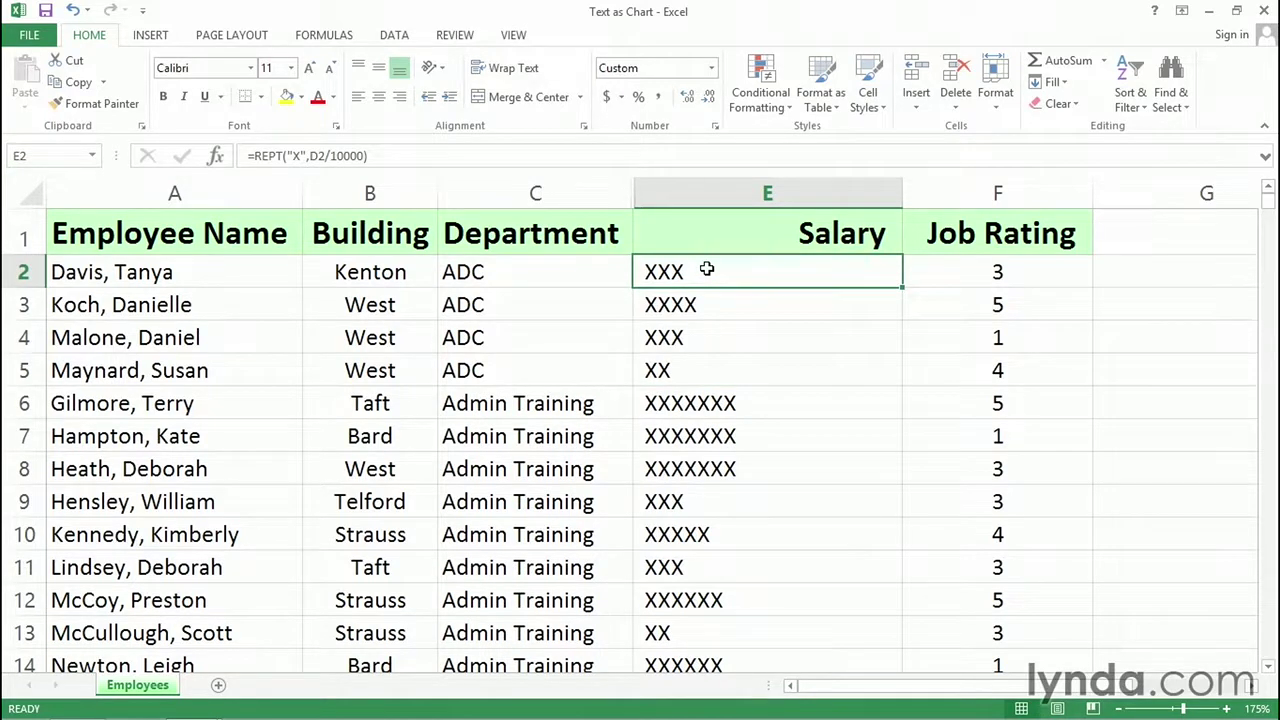
double_click(708, 269)
drag(807, 271, 784, 271)
text(5)
key(Return)
click(772, 268)
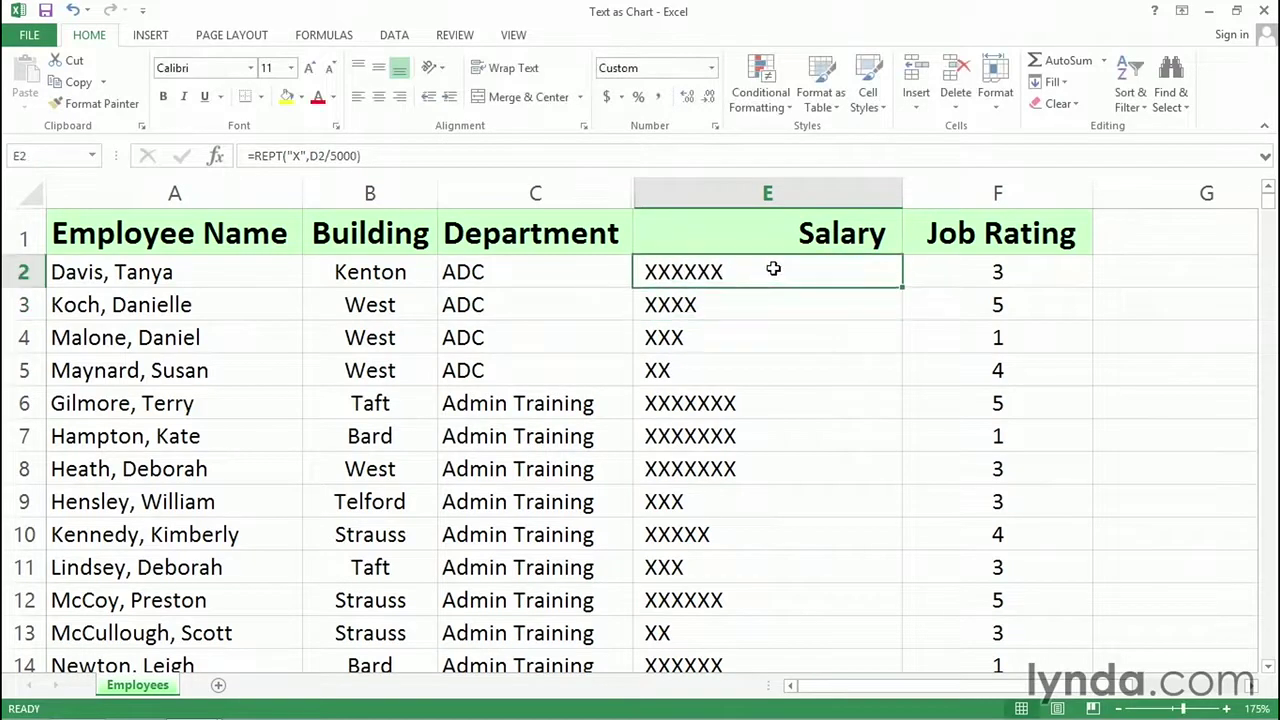
double_click(901, 289)
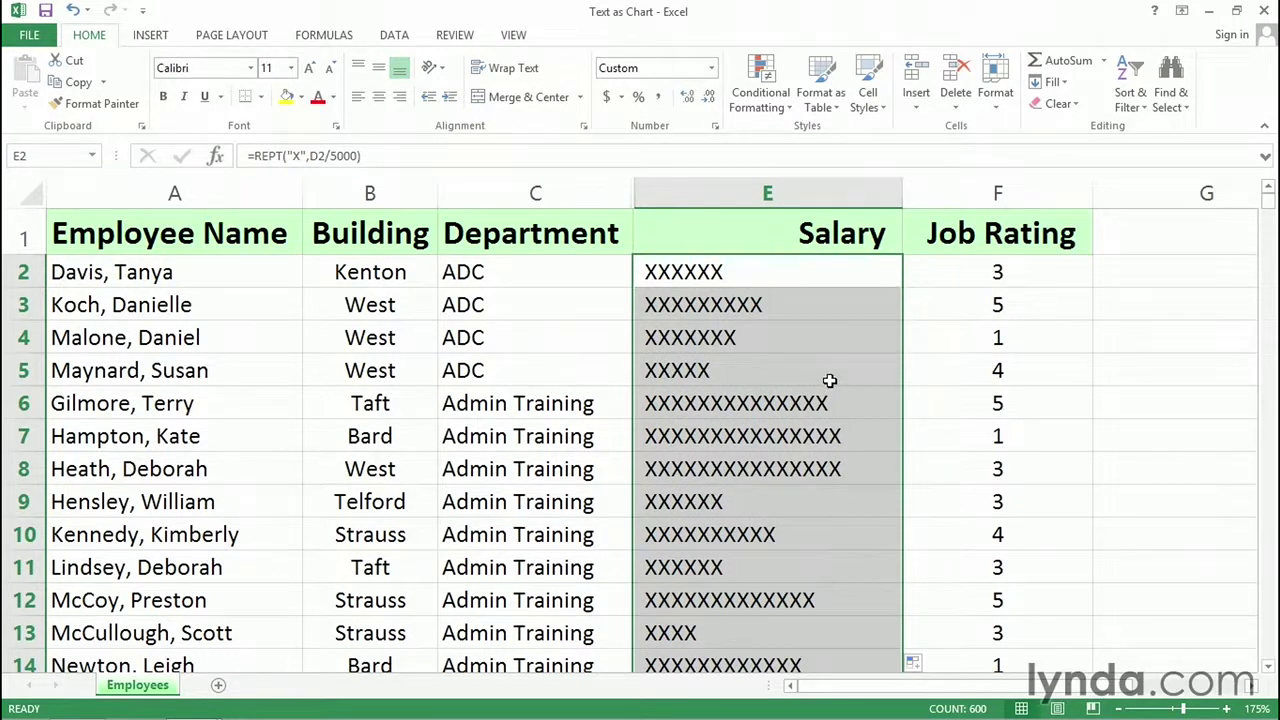
Replace the "X" text argument in E2's REPT formula with a reference to cell G1.
double_click(739, 272)
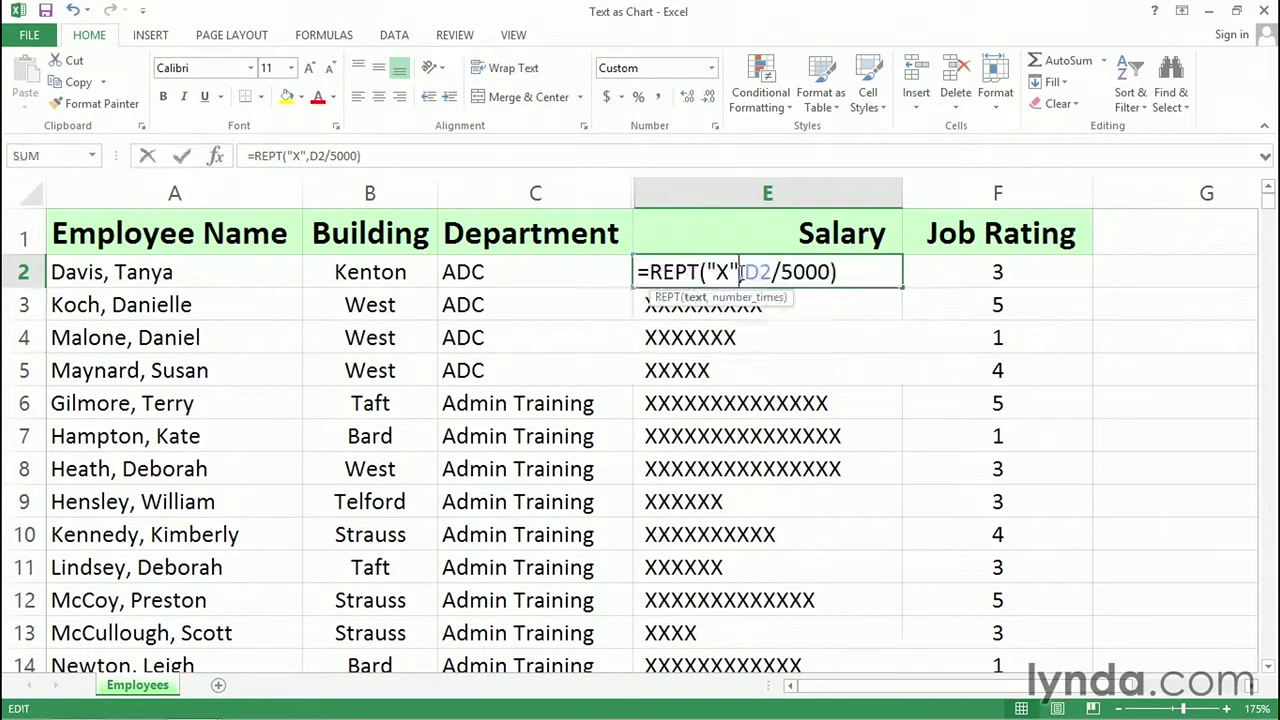
drag(738, 271, 710, 271)
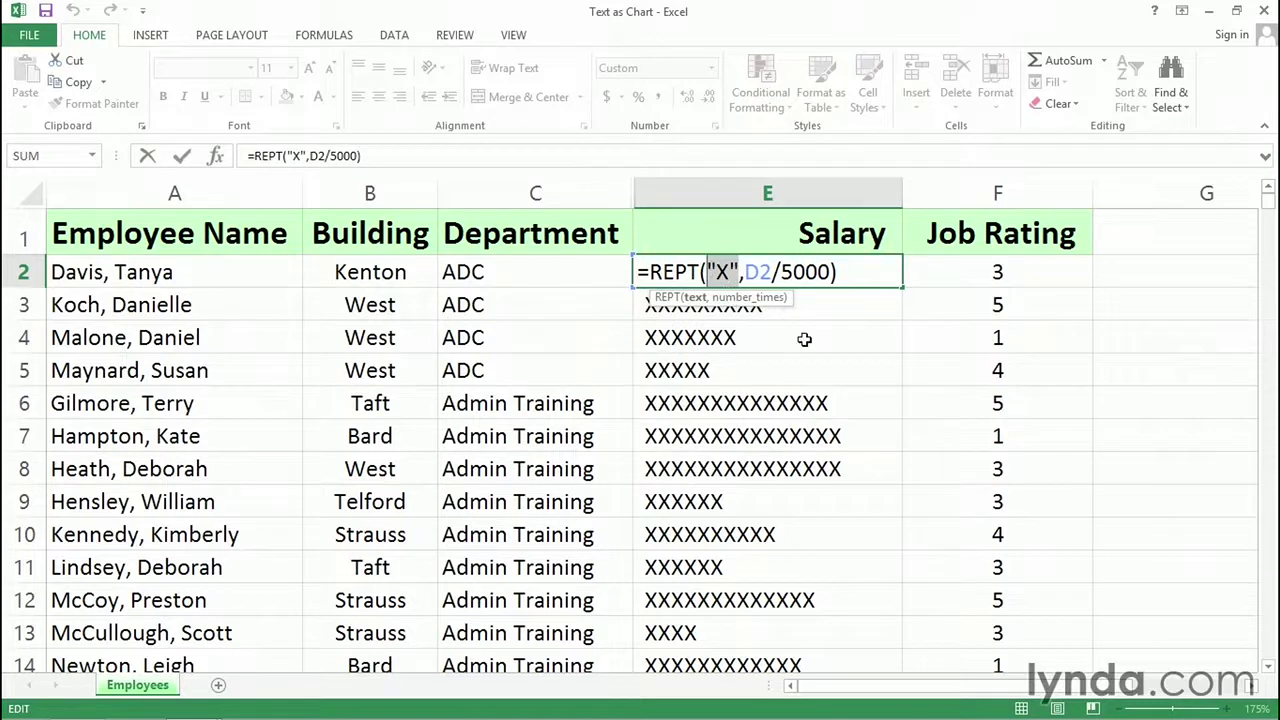
click(1141, 232)
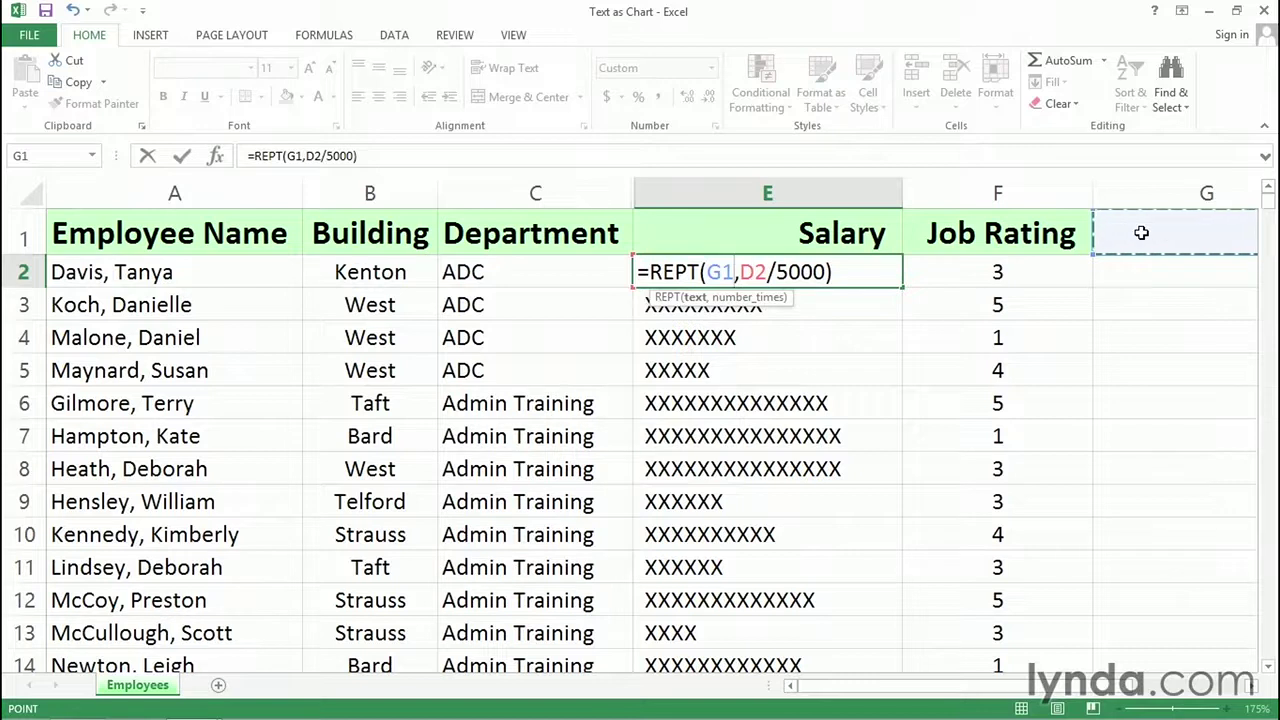
key(Return)
click(863, 269)
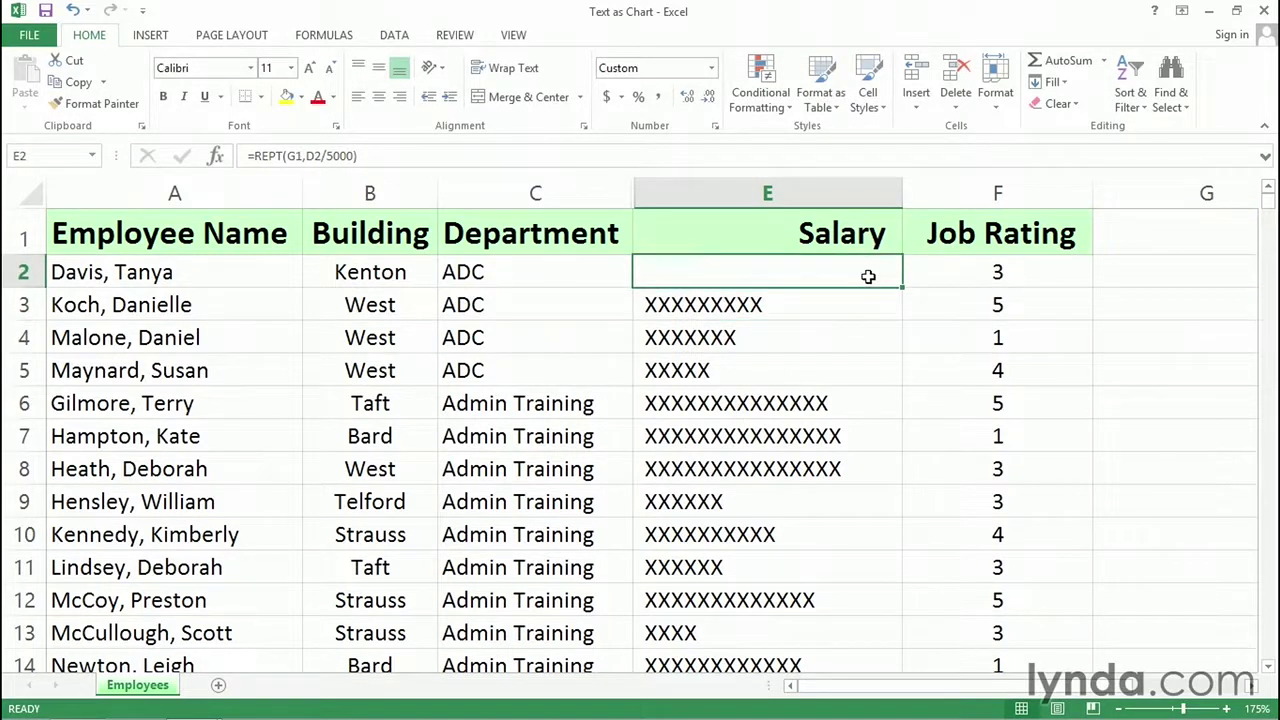
Narrow the Job Rating column slightly and enter + in cell G1 as the symbol to repeat.
drag(1094, 195, 1077, 198)
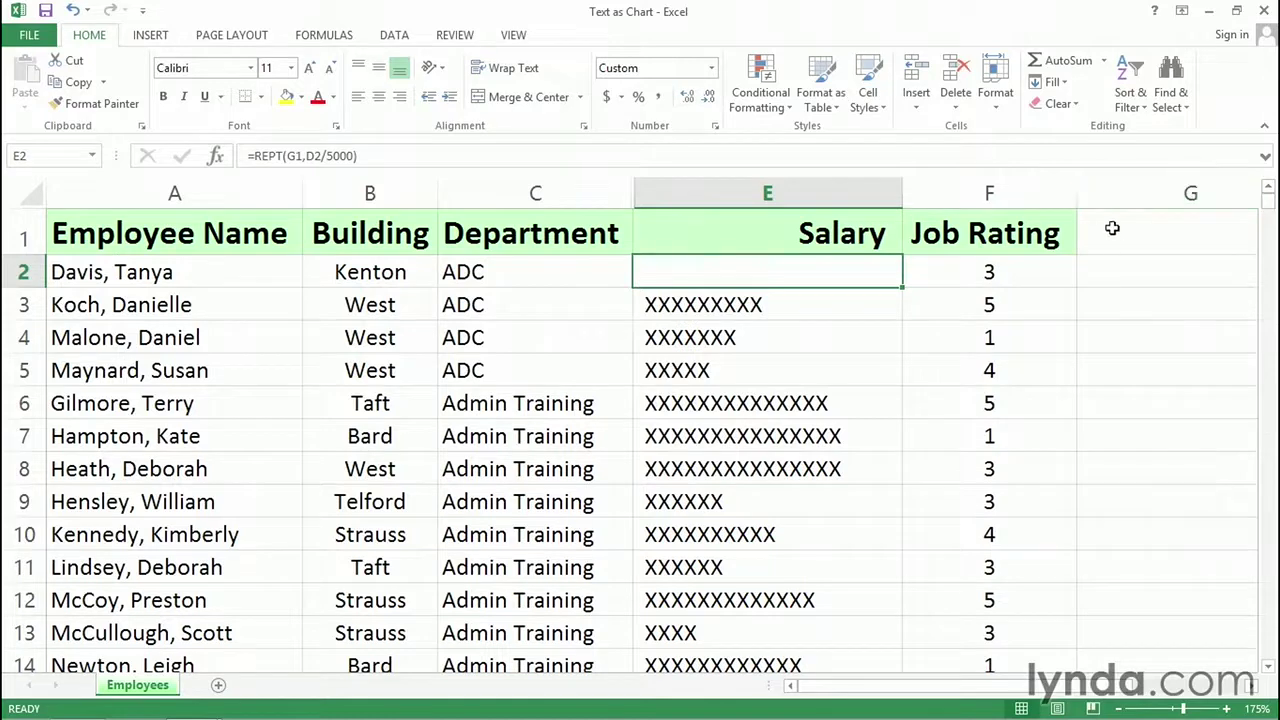
click(1250, 686)
click(911, 239)
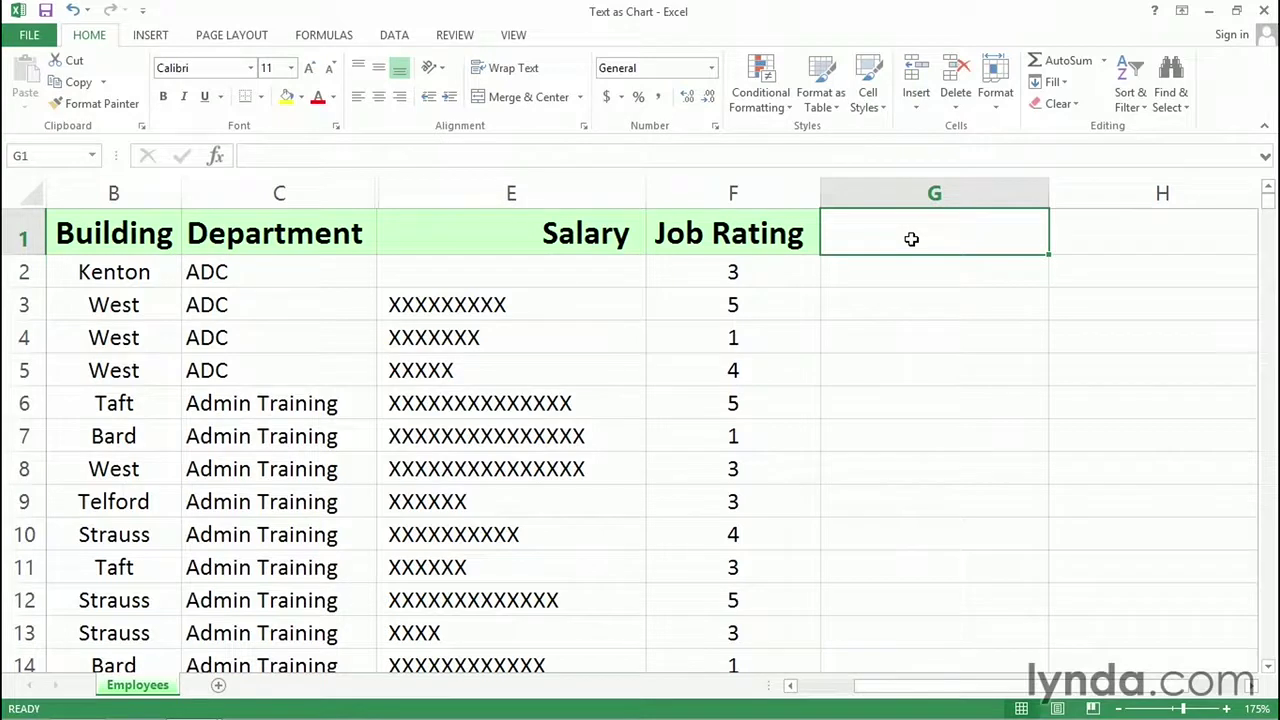
text(+)
key(Return)
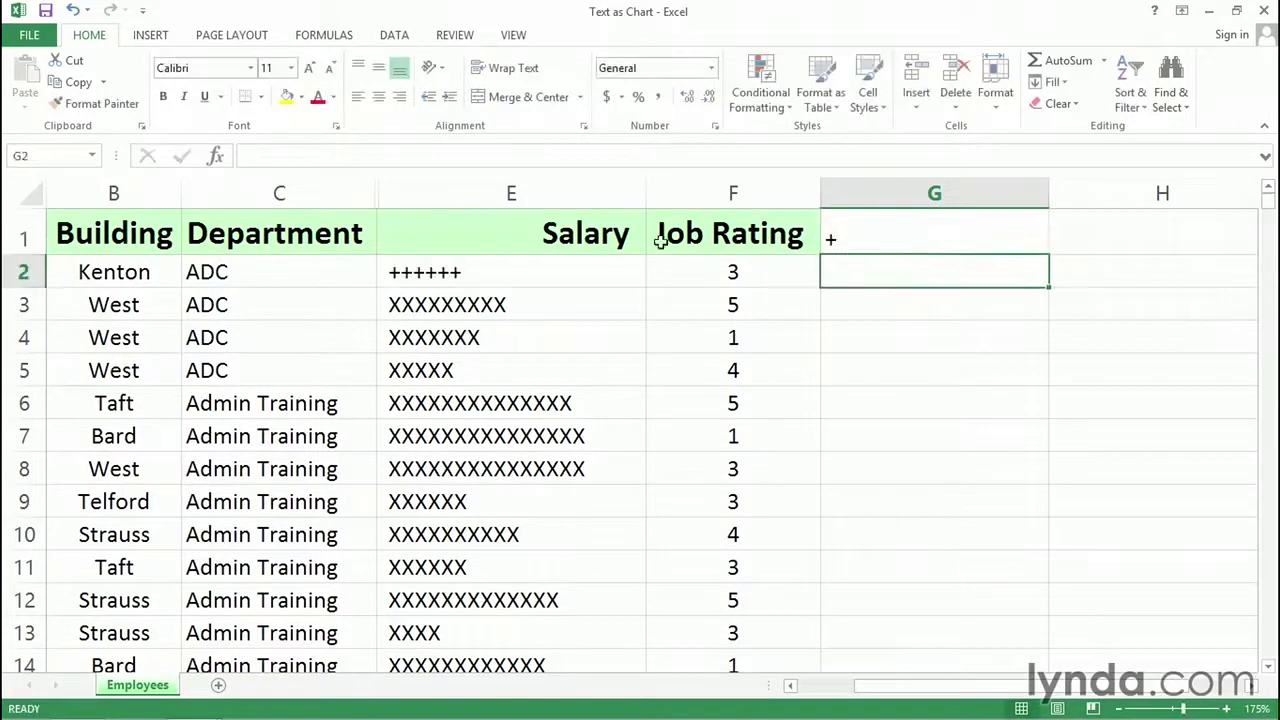
Make the G1 reference in E2's REPT formula absolute ($G$1) and fill the formula down column E.
click(539, 261)
double_click(646, 288)
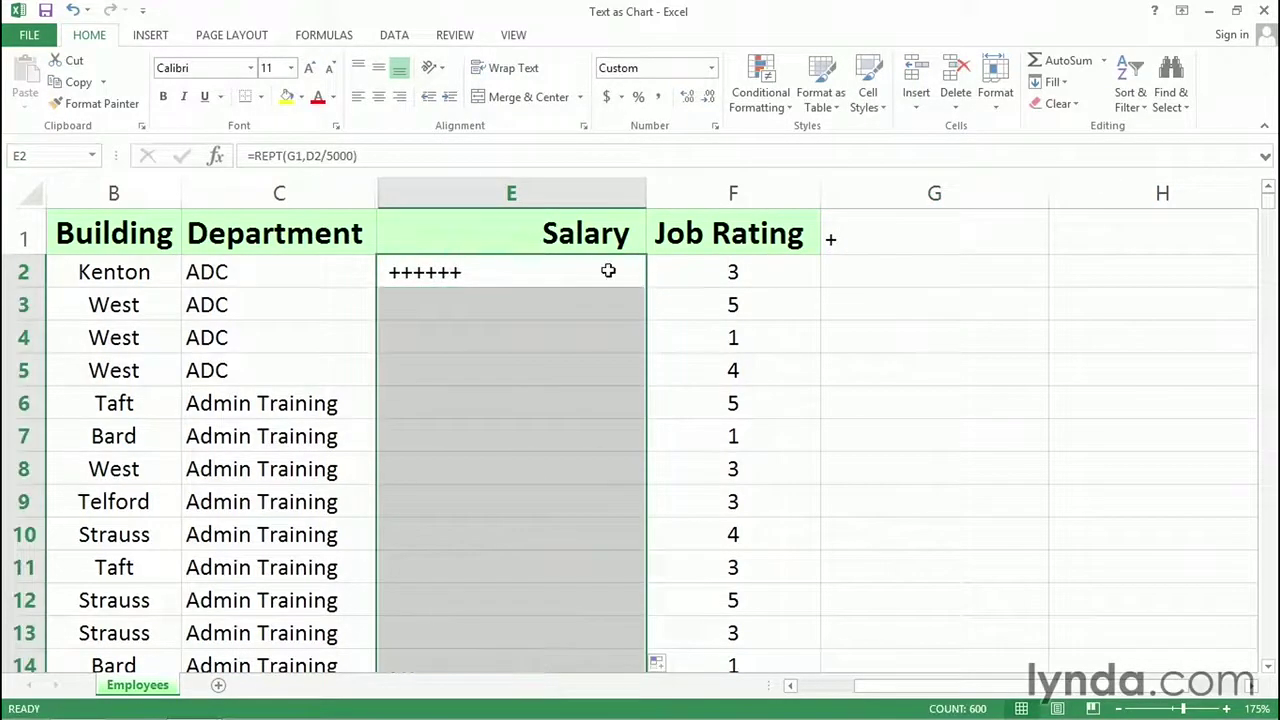
double_click(602, 268)
drag(478, 272, 452, 272)
key(F4)
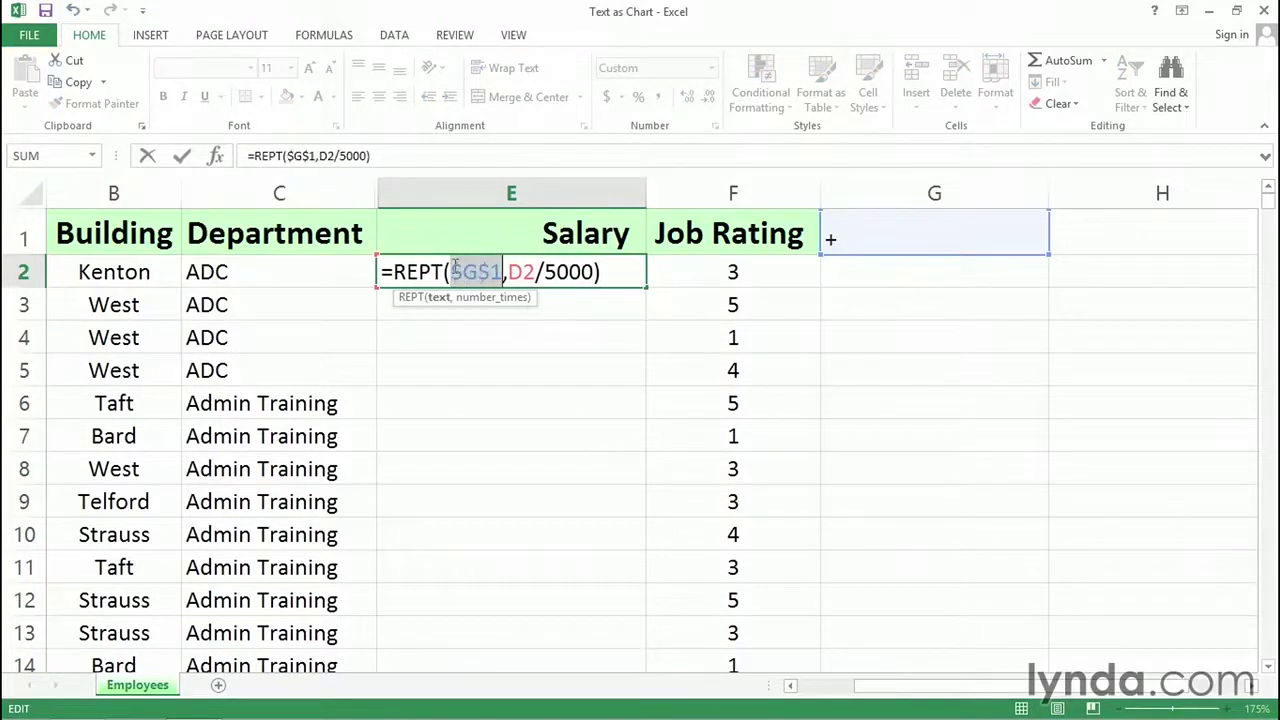
key(ctrl+Return)
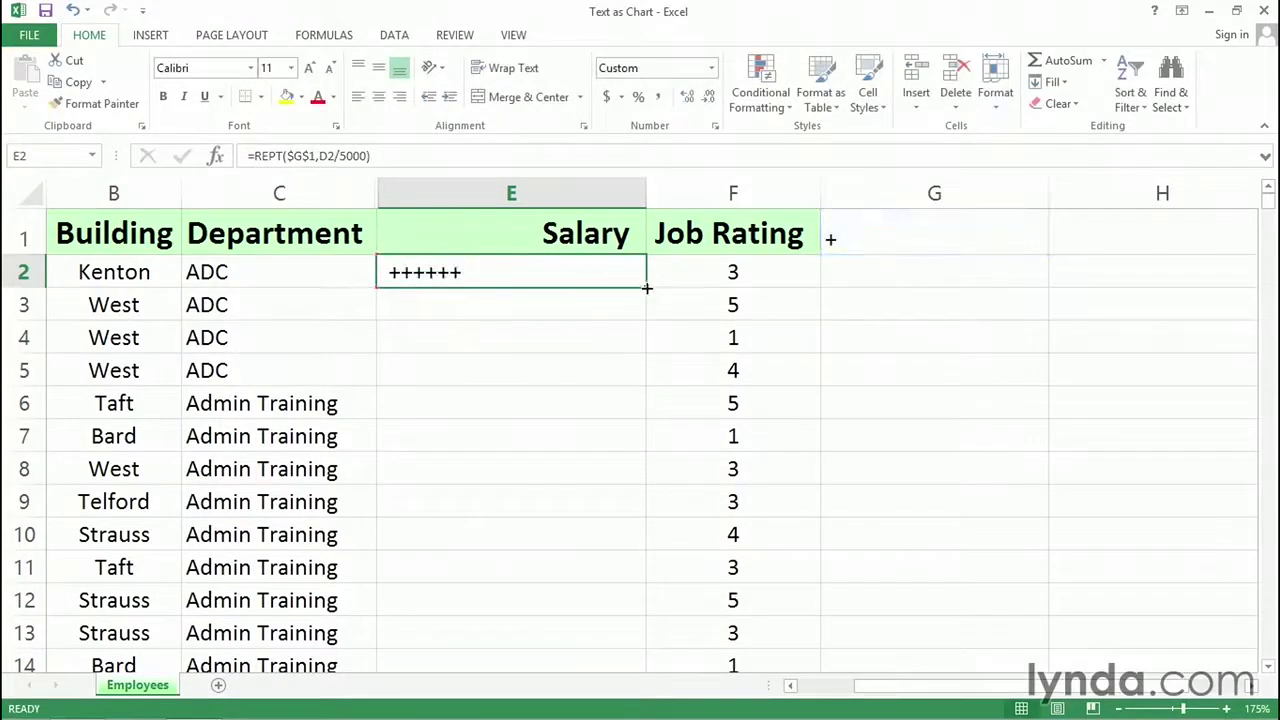
double_click(647, 288)
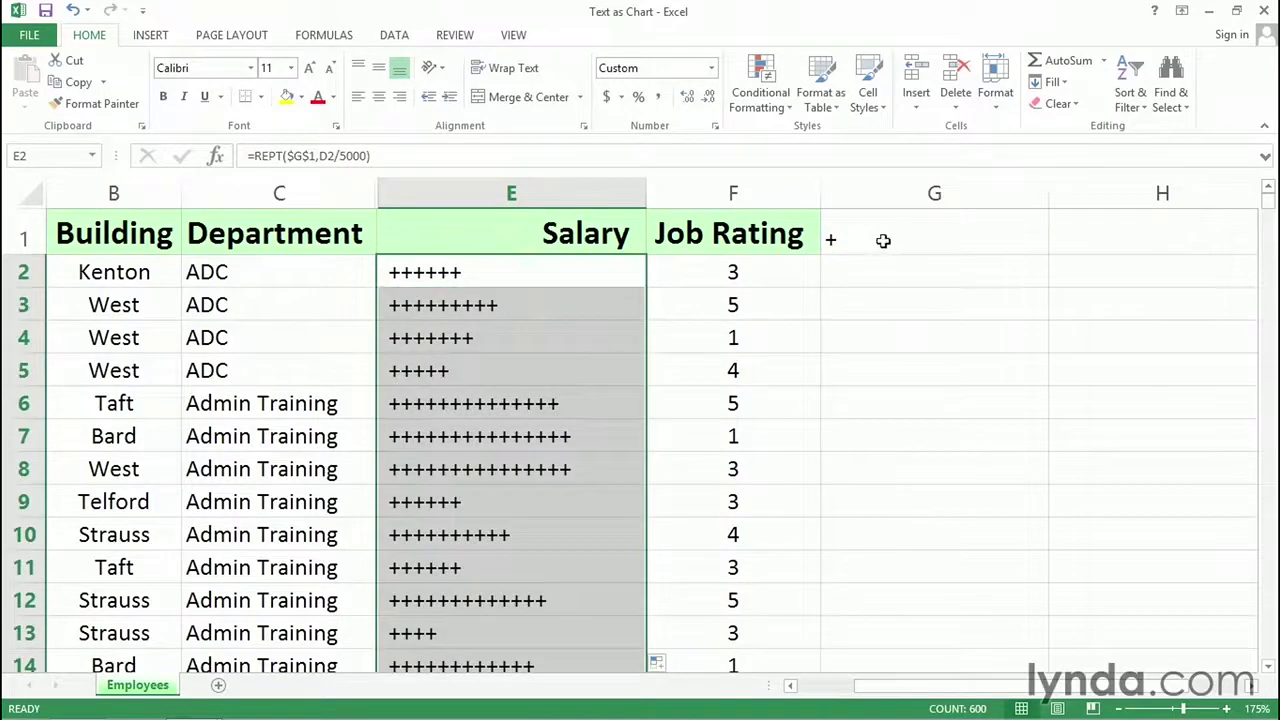
Replace the repeated symbol in cell G1 with a forward slash and backslash pair, /\.
click(884, 240)
double_click(861, 242)
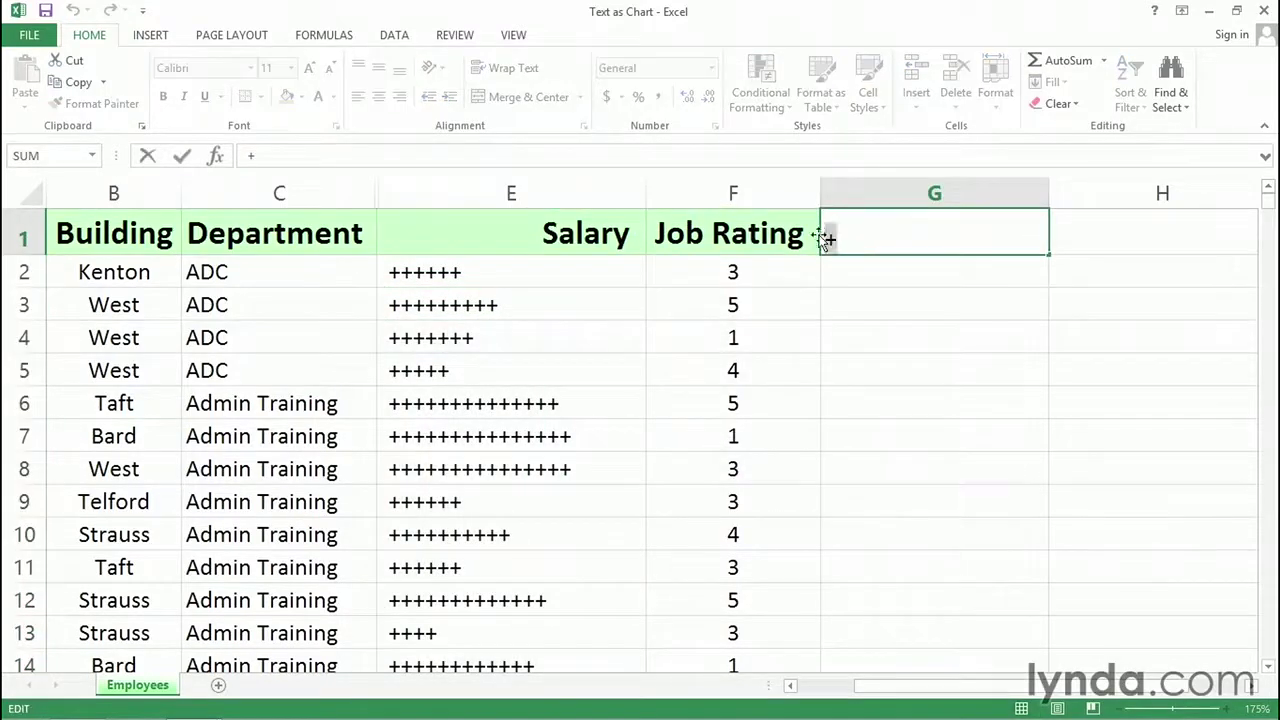
key(BackSpace)
text(/)
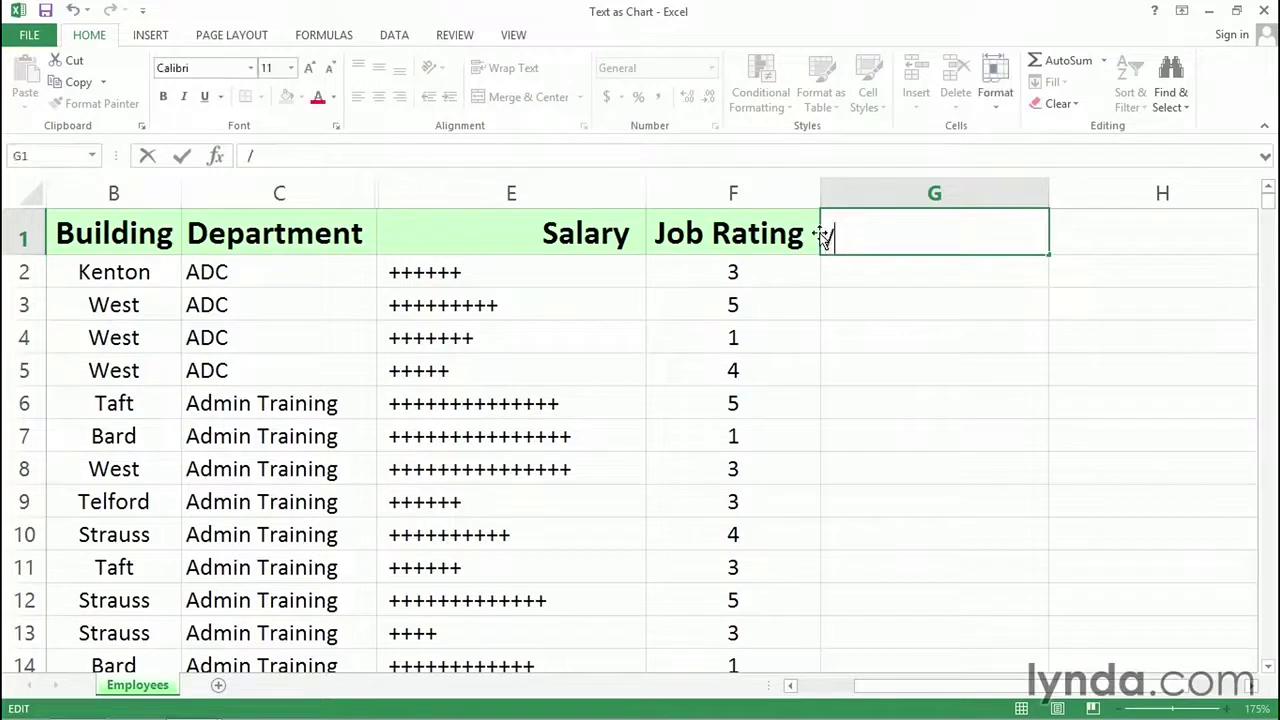
text(\)
key(Return)
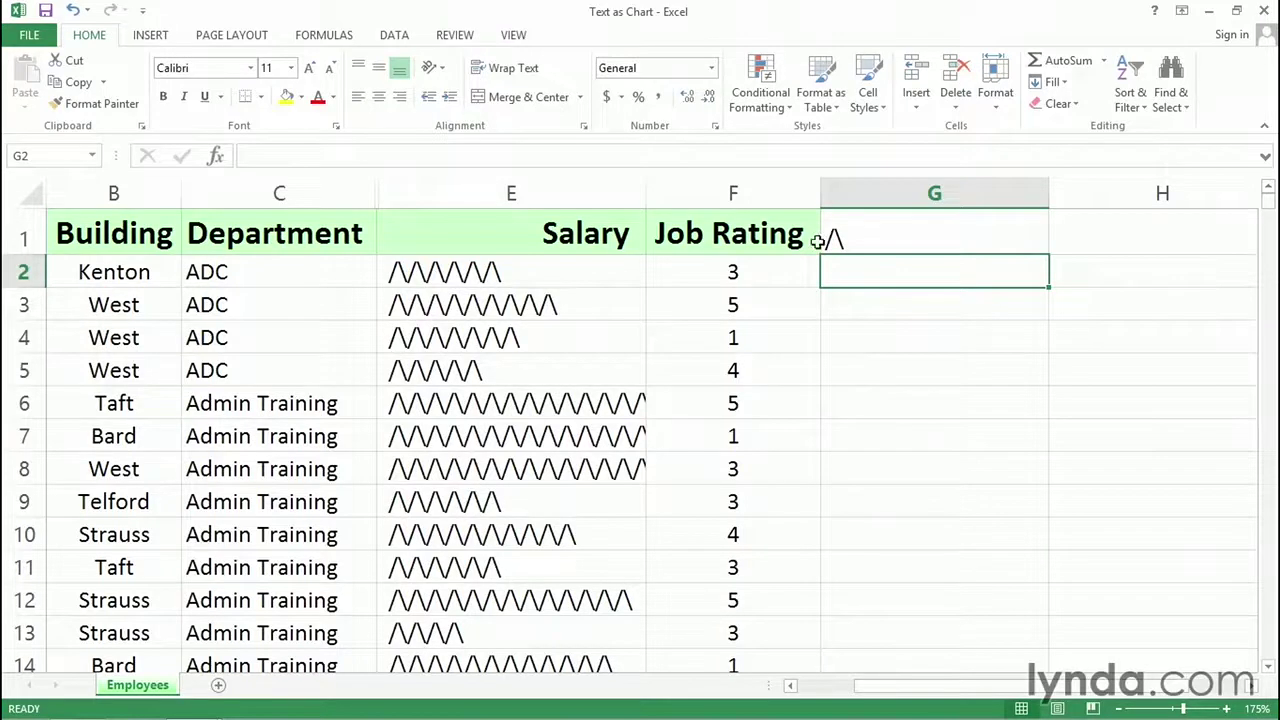
Replace the contents of cell G1 with a pair of square brackets, [], as the repeated symbol.
double_click(838, 236)
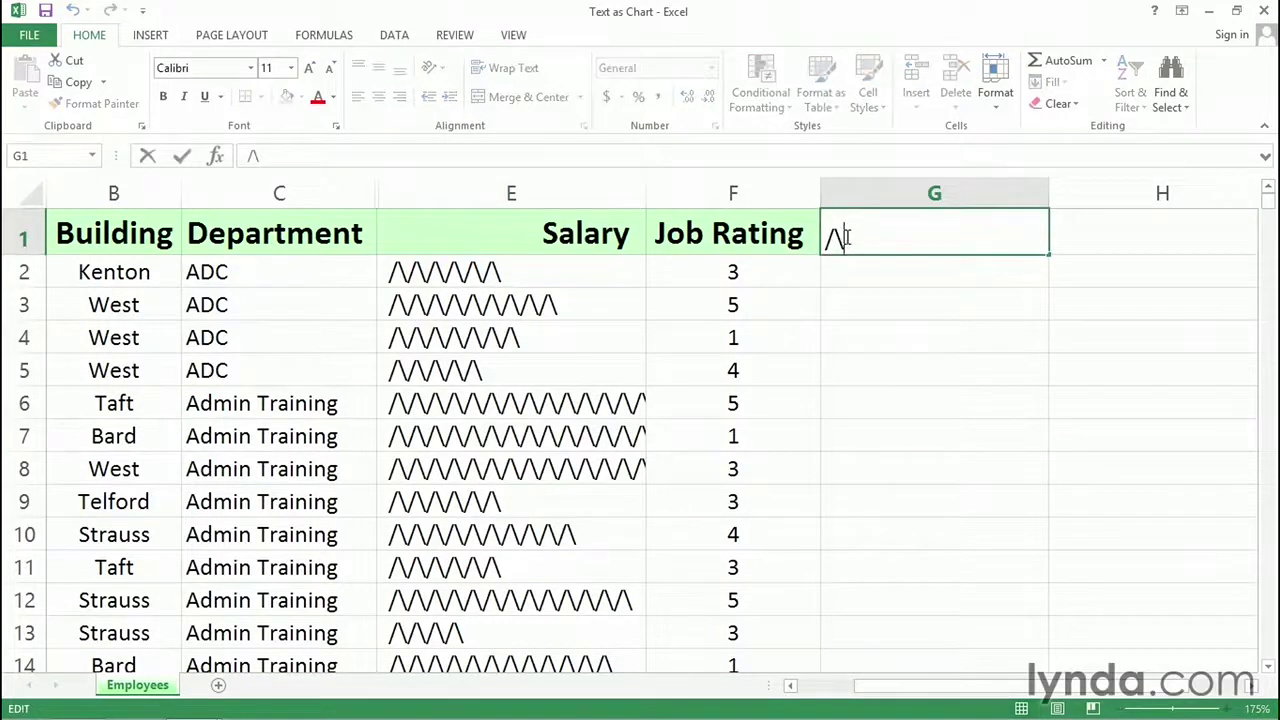
drag(835, 237, 827, 238)
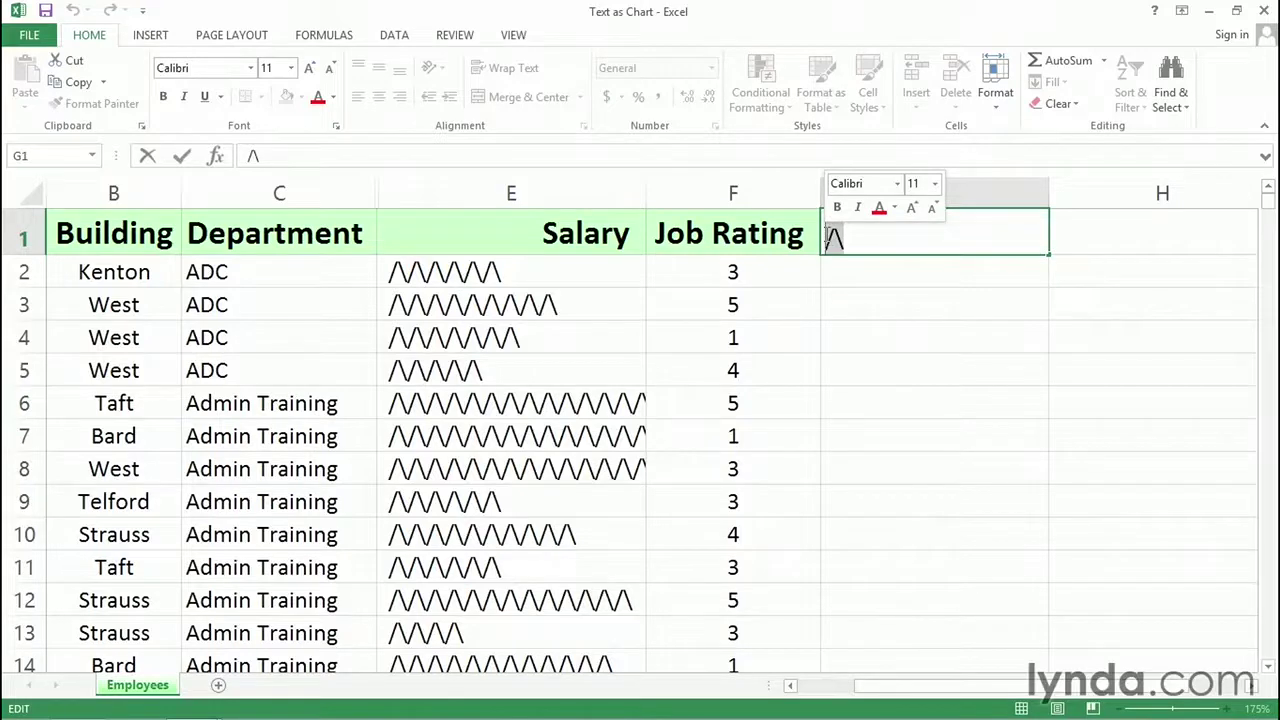
text([)
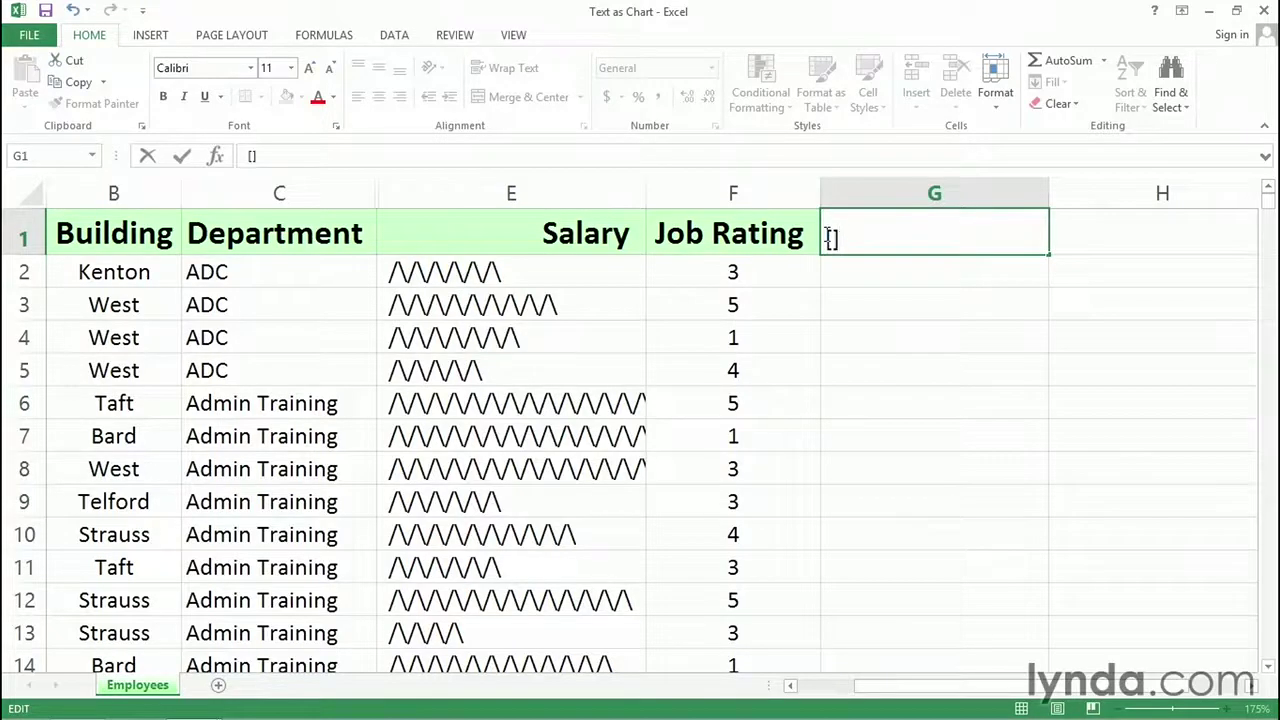
key(Return)
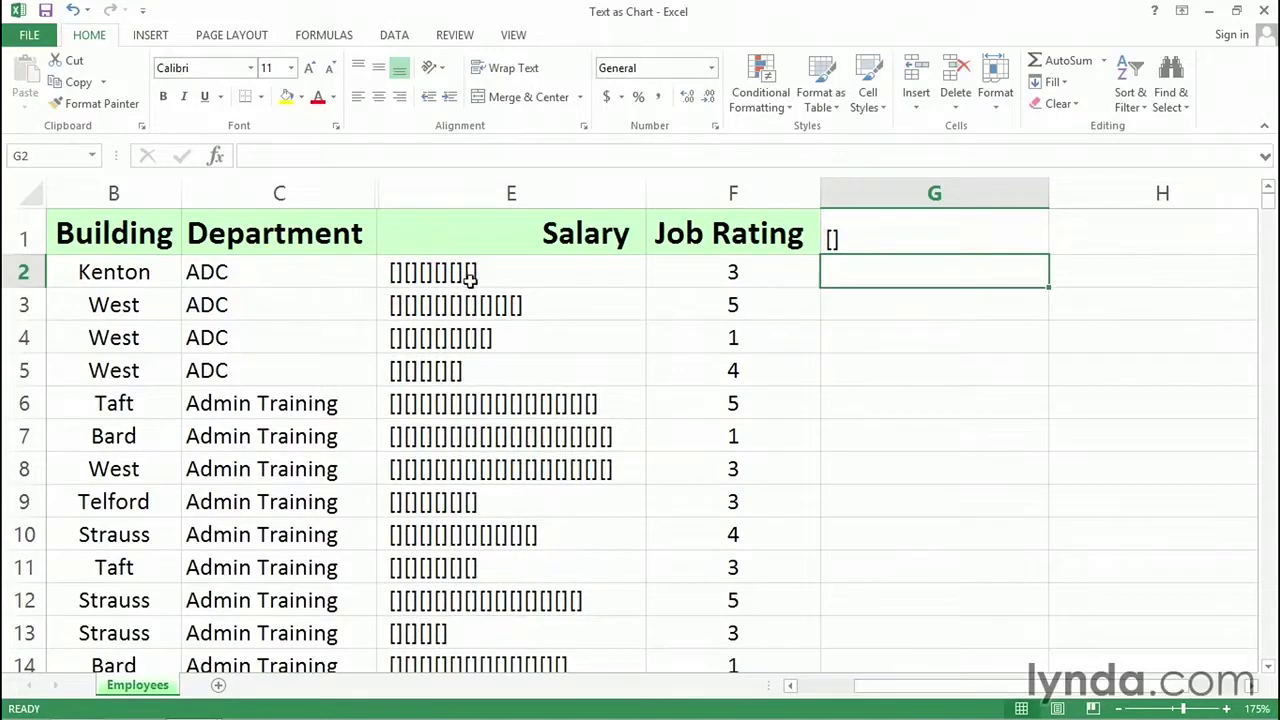
Examine E2's REPT formula, highlighting the D2/5000 argument that controls how many times the symbol repeats.
click(826, 241)
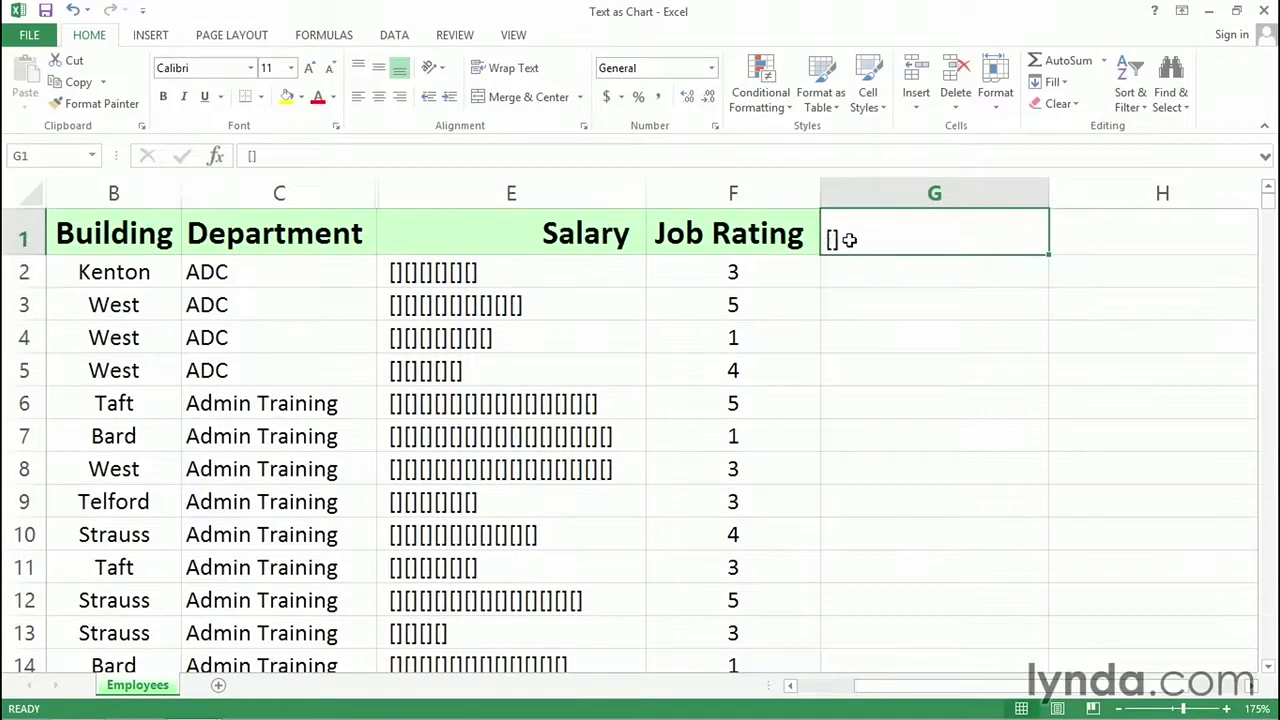
double_click(848, 240)
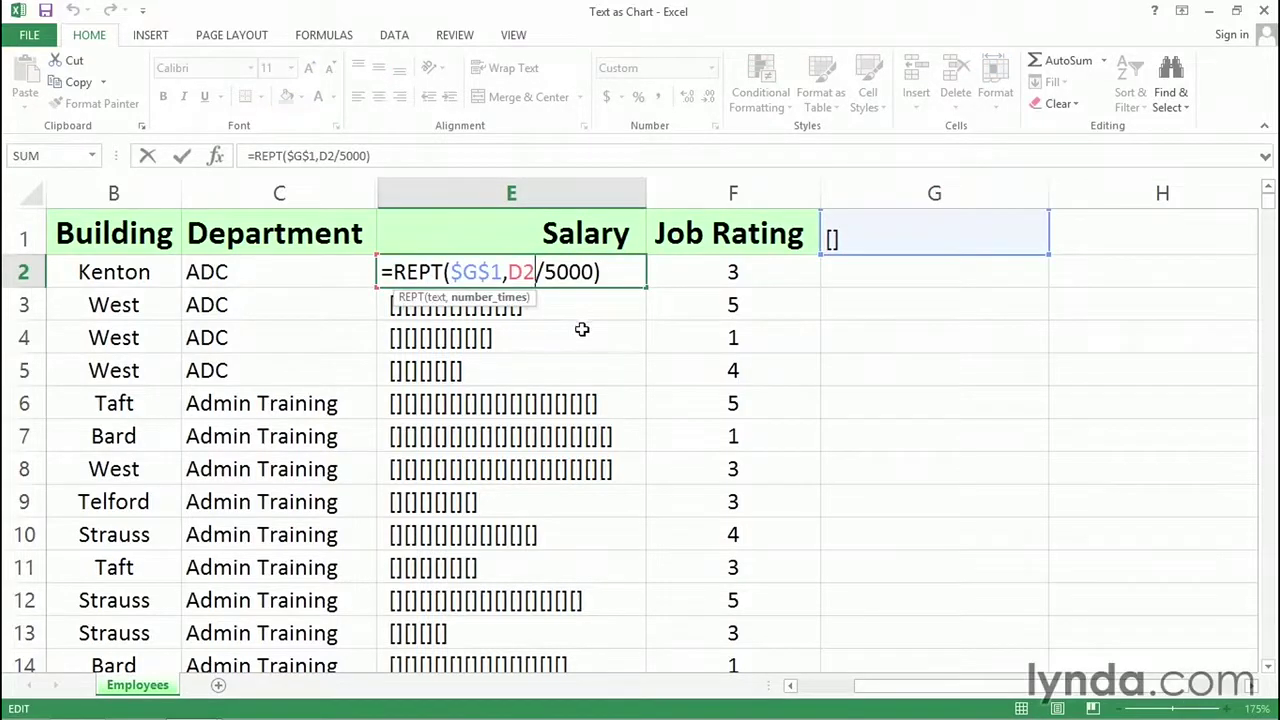
key(ctrl+Return)
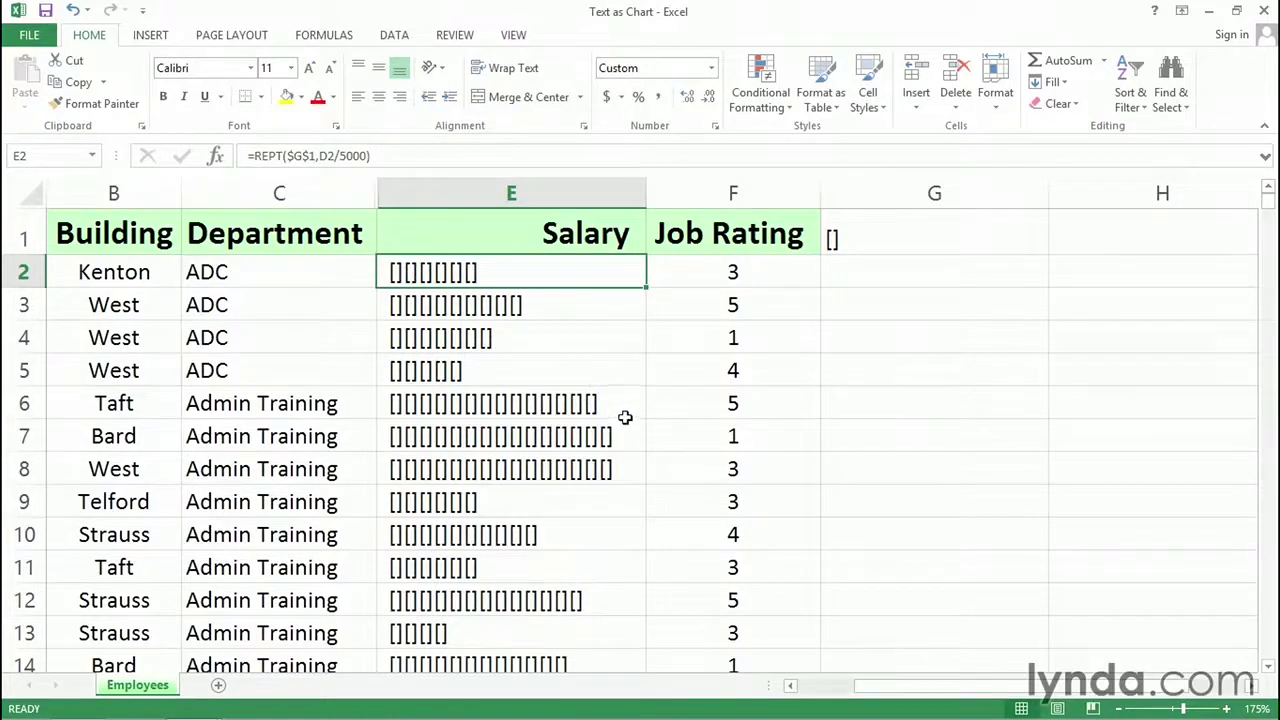
double_click(606, 277)
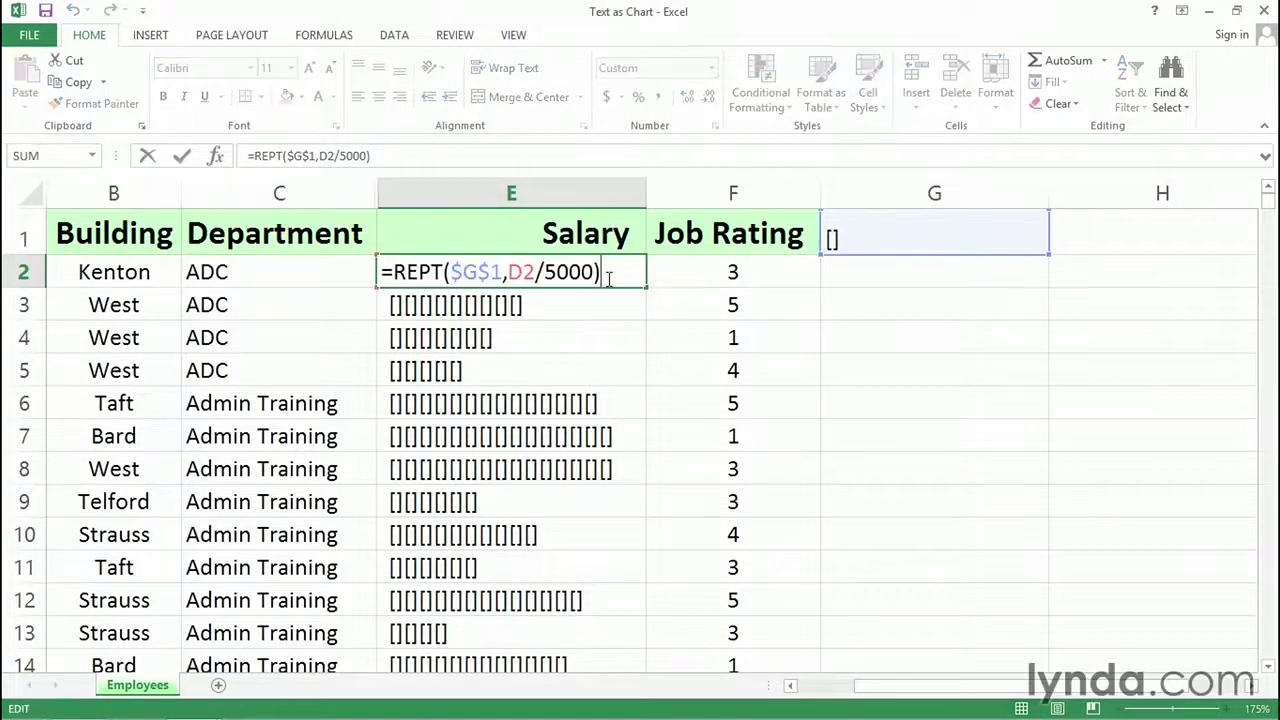
drag(508, 268, 597, 271)
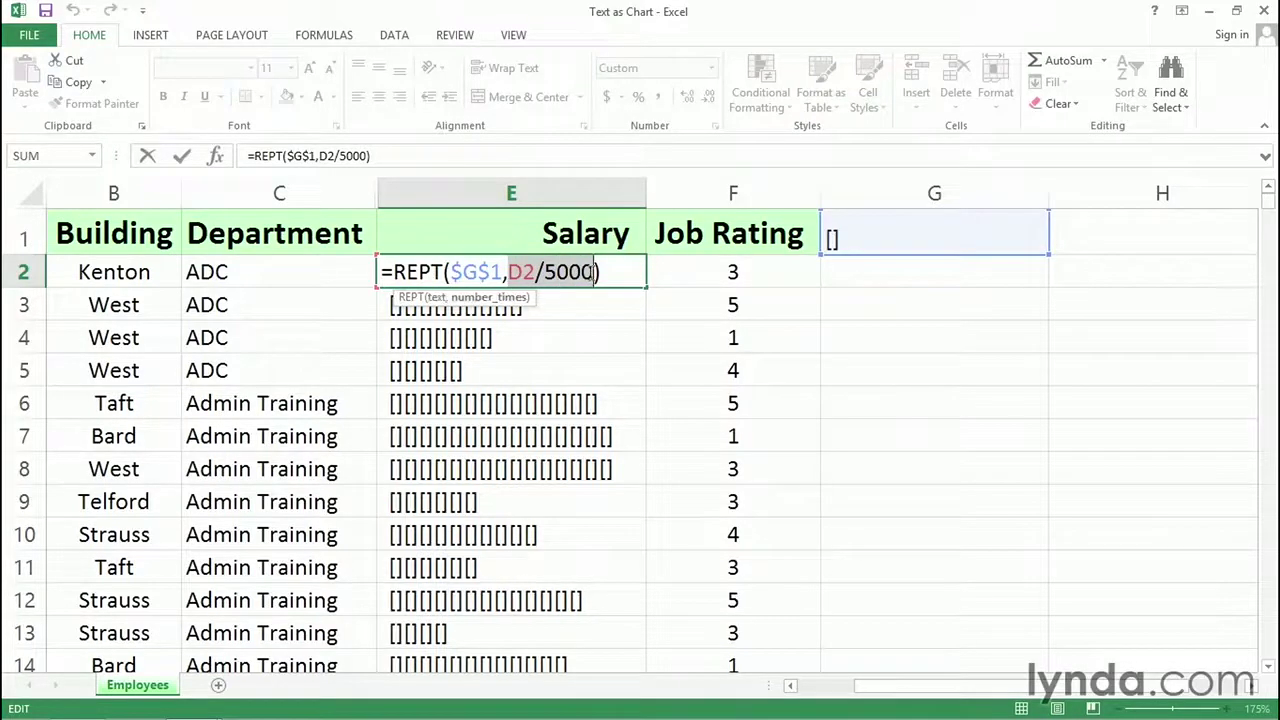